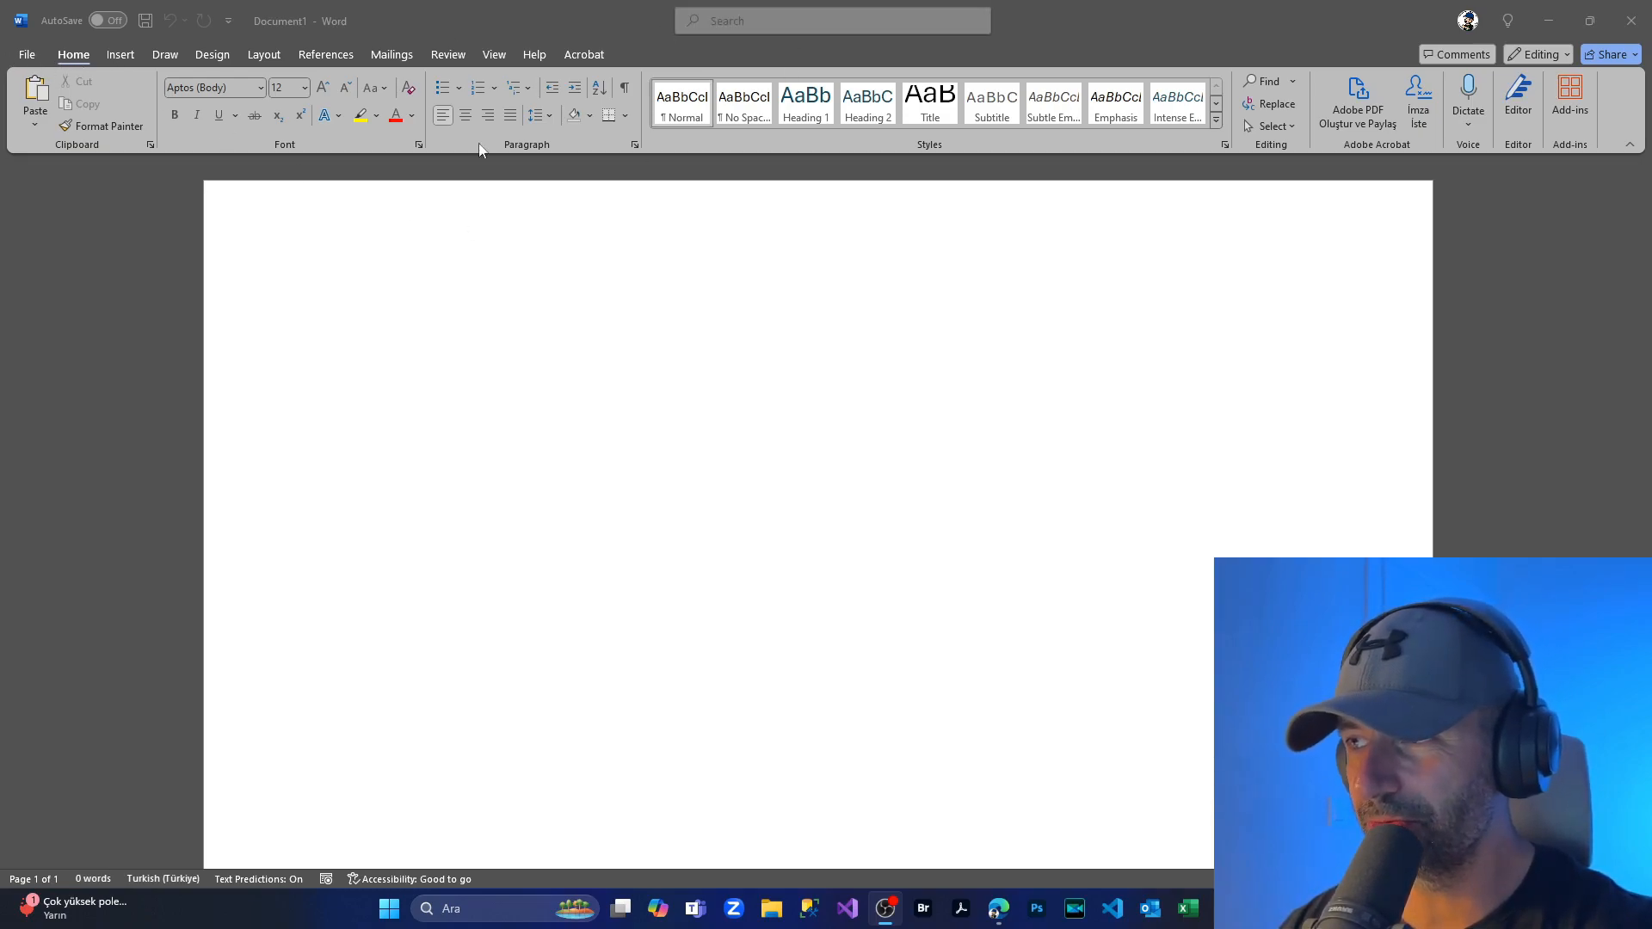
Step: Switch the ribbon to the Insert commands in the blank document
{"action": "left_click", "coordinate": [115, 57]}
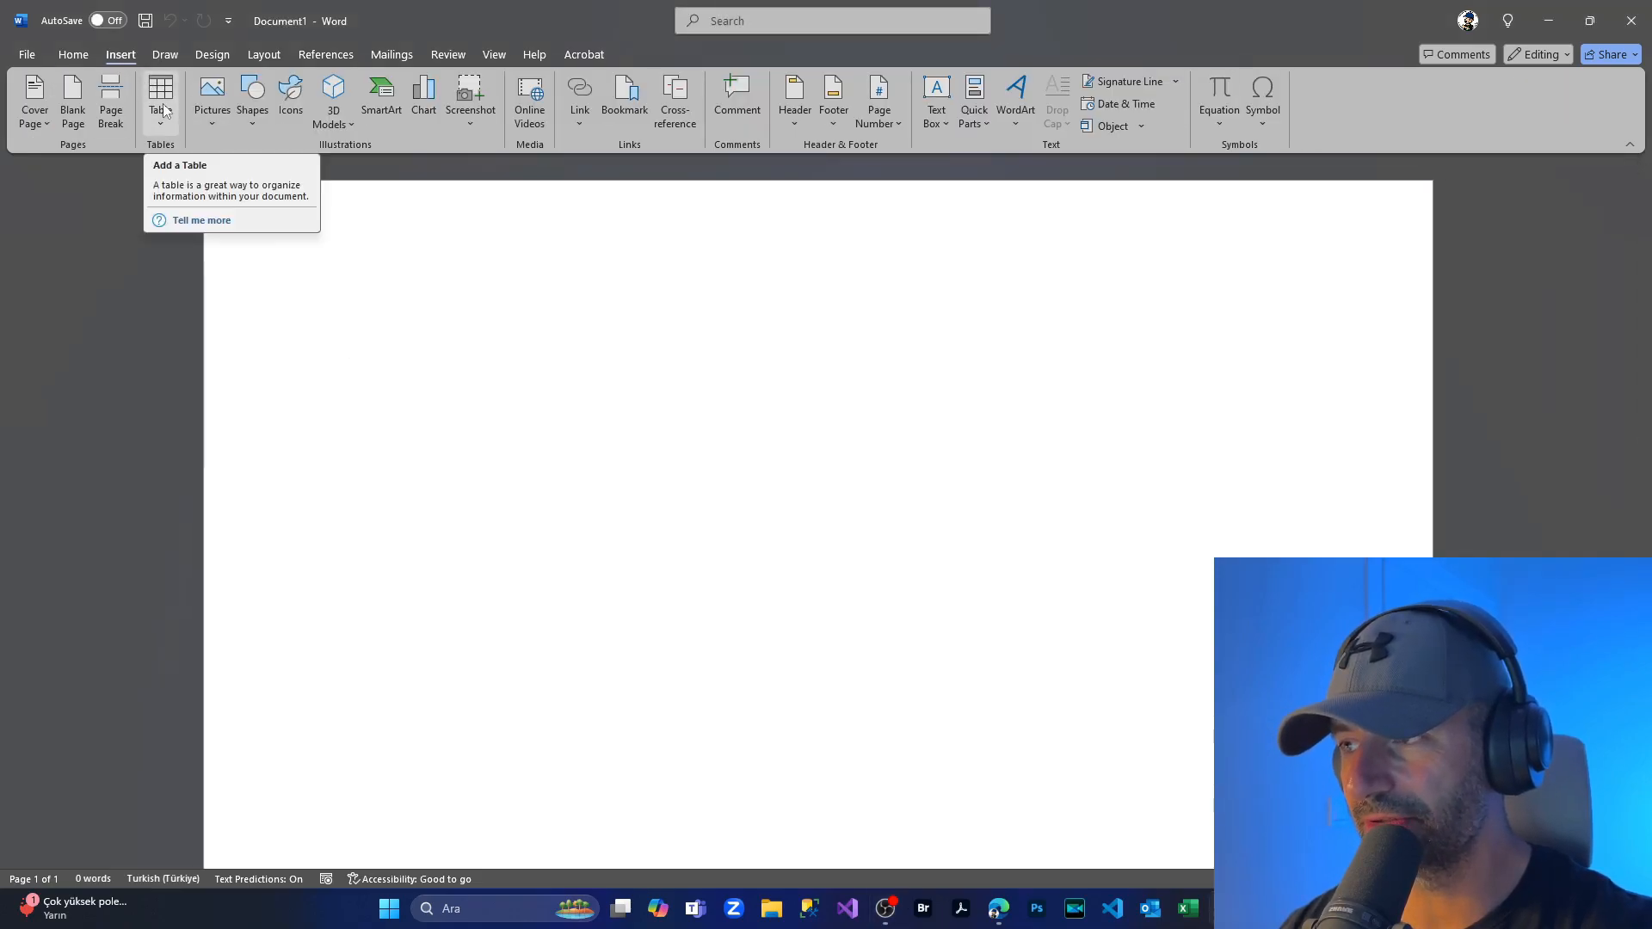
Step: Insert a one-row, two-column table at the top of the page
{"action": "left_click", "coordinate": [163, 105]}
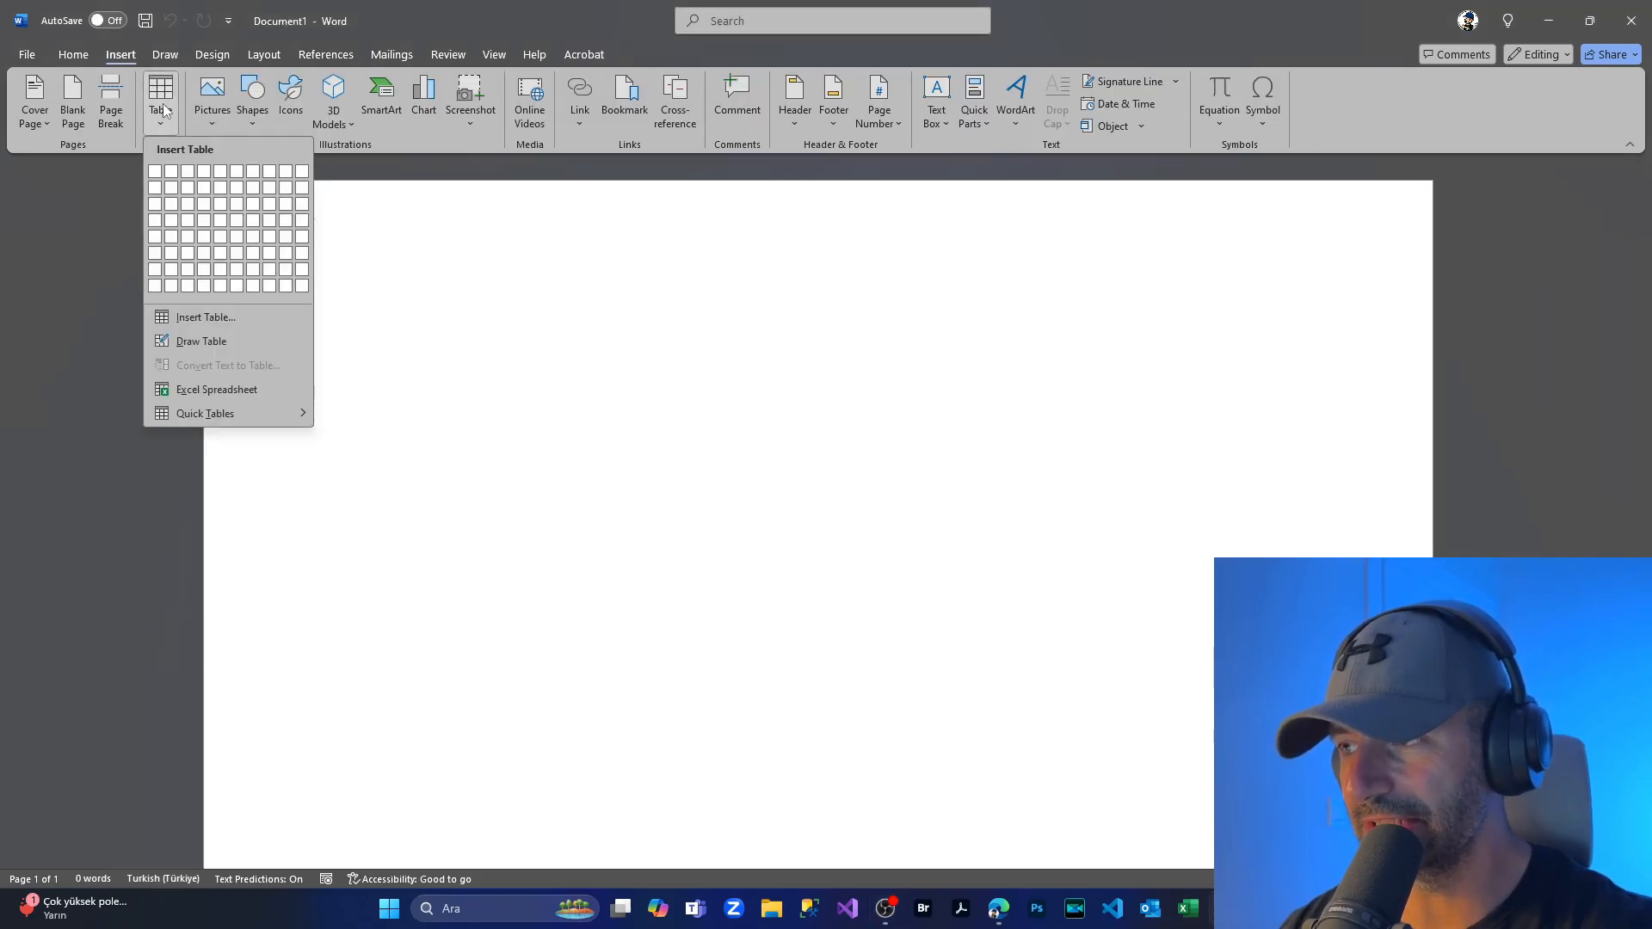
{"action": "left_click", "coordinate": [170, 179]}
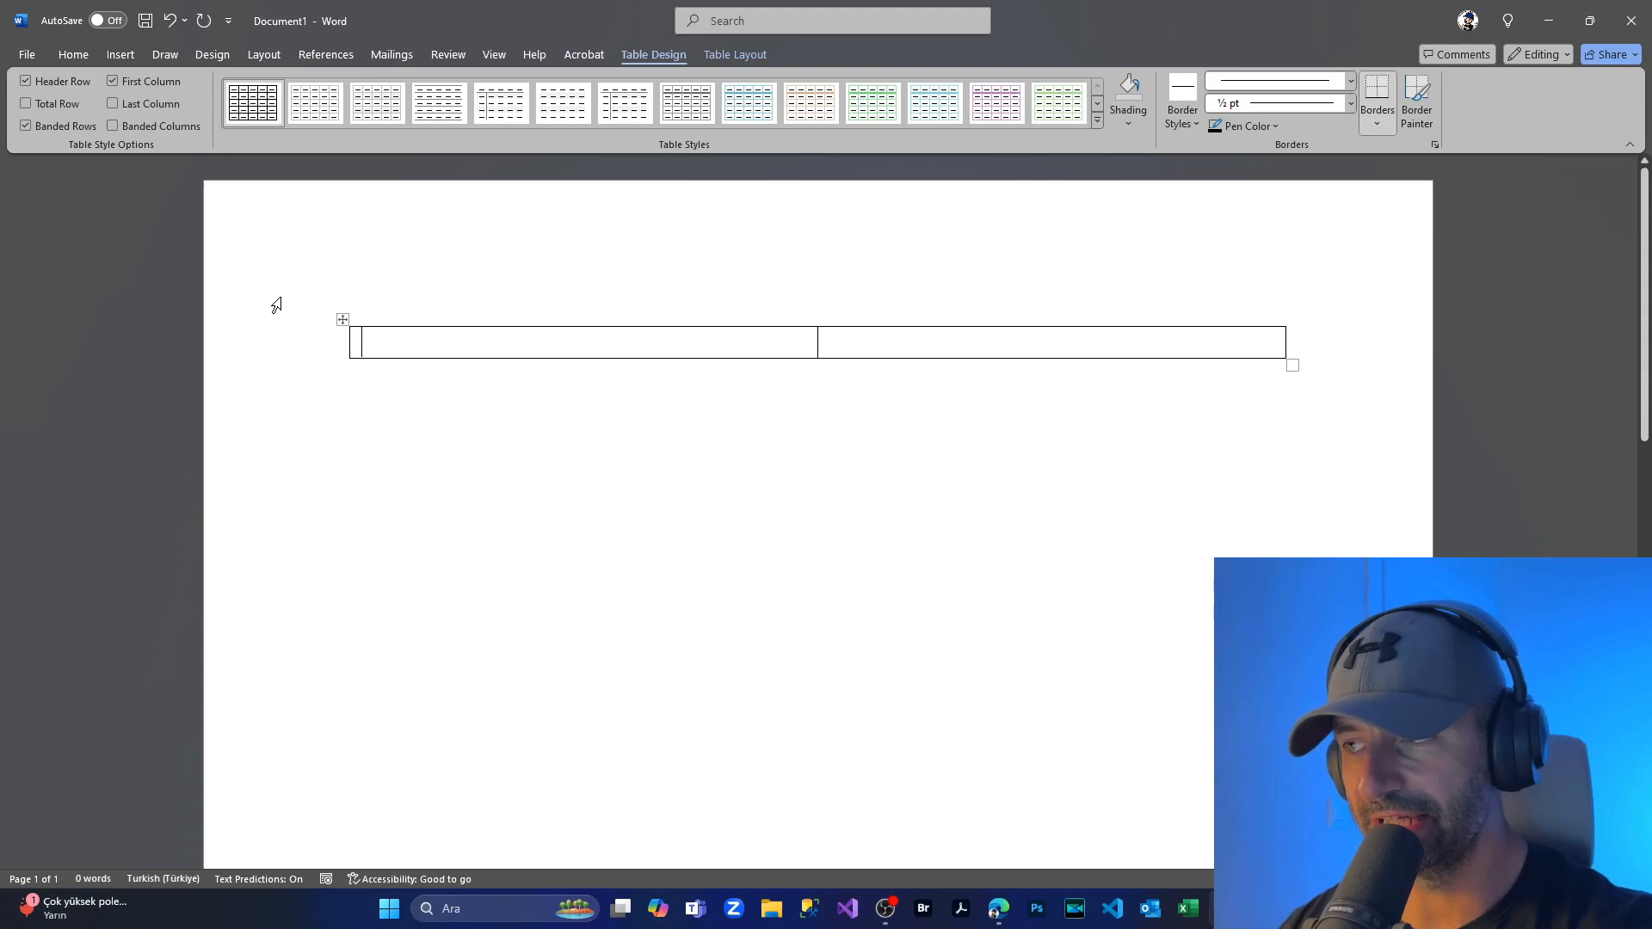
{"action": "left_click", "coordinate": [121, 55]}
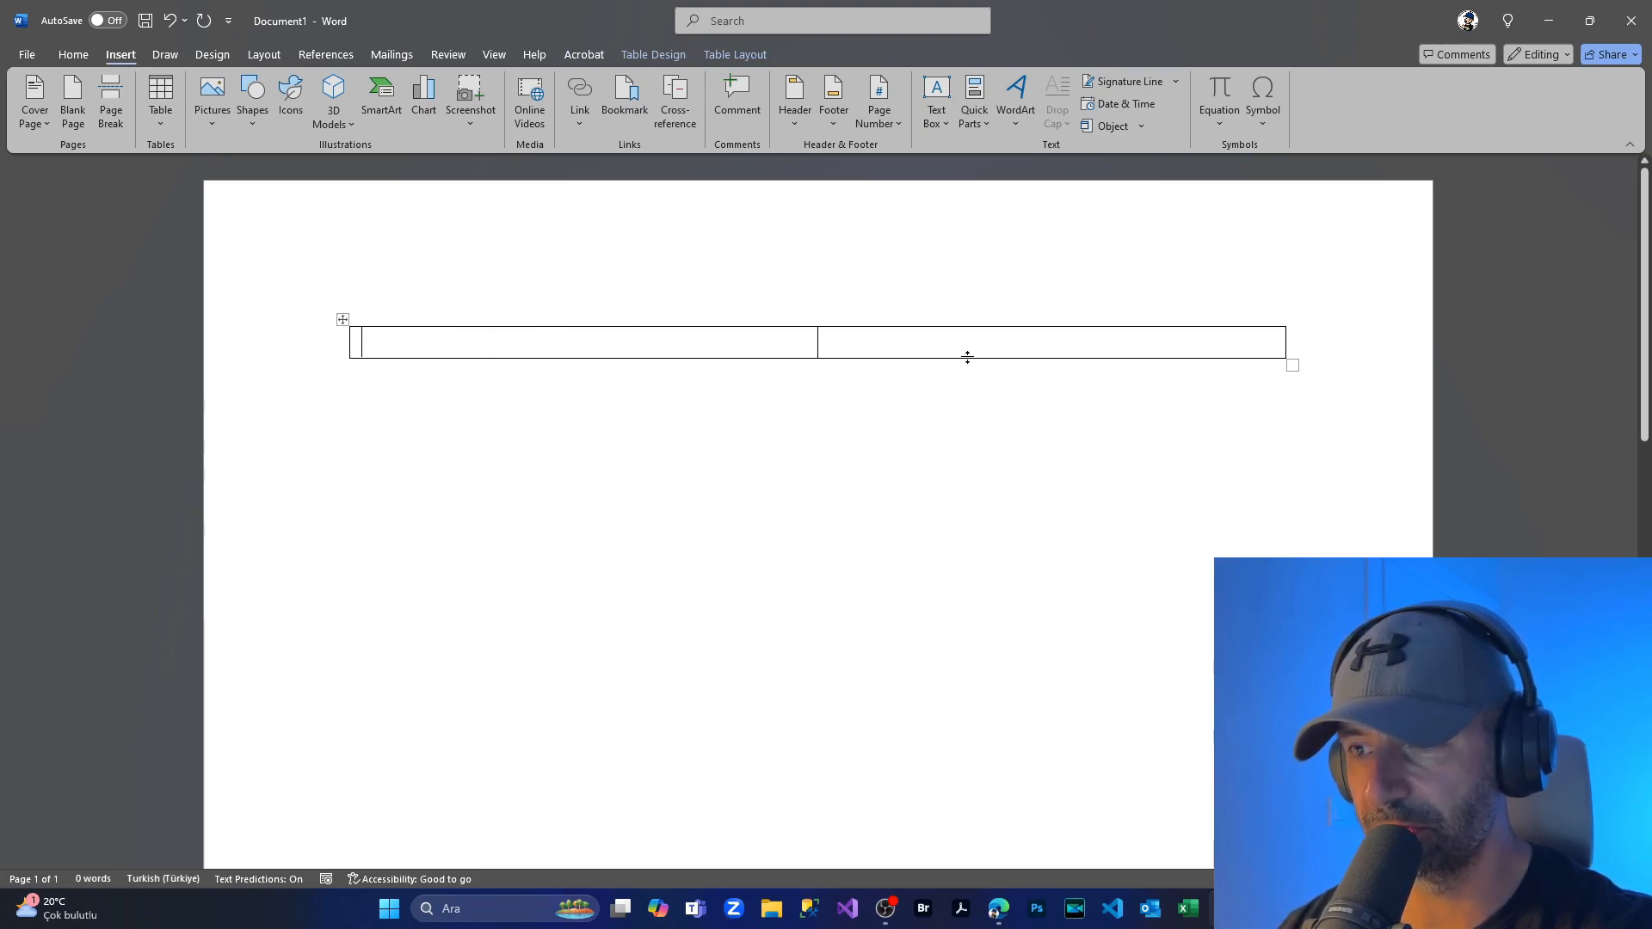
Step: Nest a two-row, two-column table inside the outer table's left cell
{"action": "left_click", "coordinate": [163, 101]}
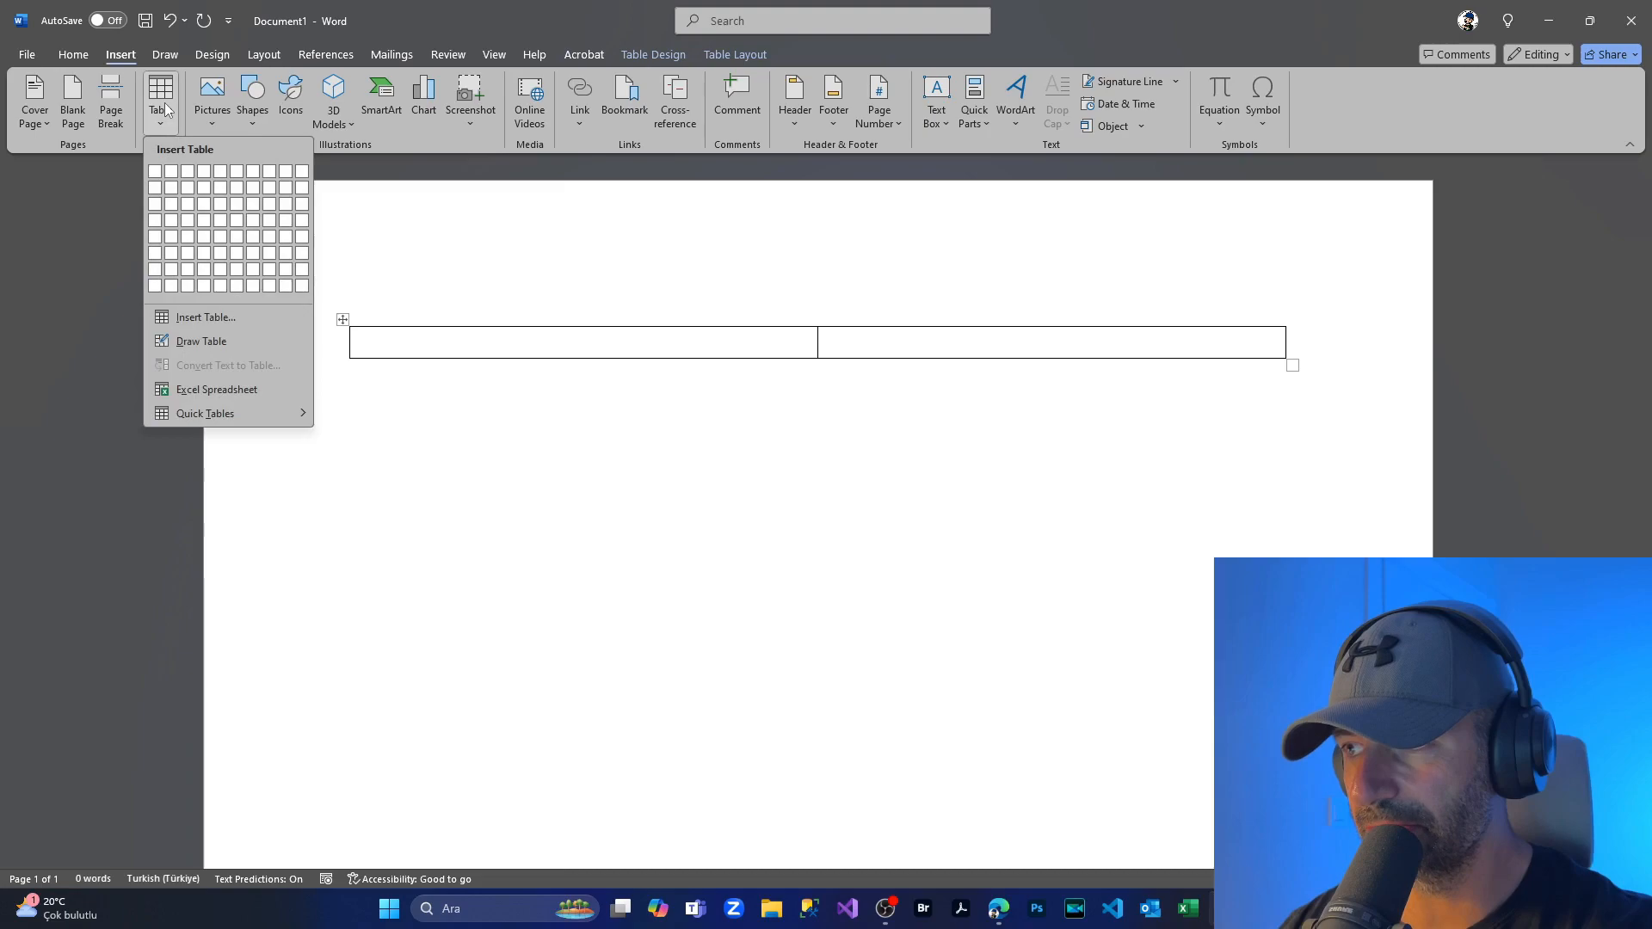
{"action": "left_click", "coordinate": [172, 190]}
{"action": "left_click", "coordinate": [834, 356]}
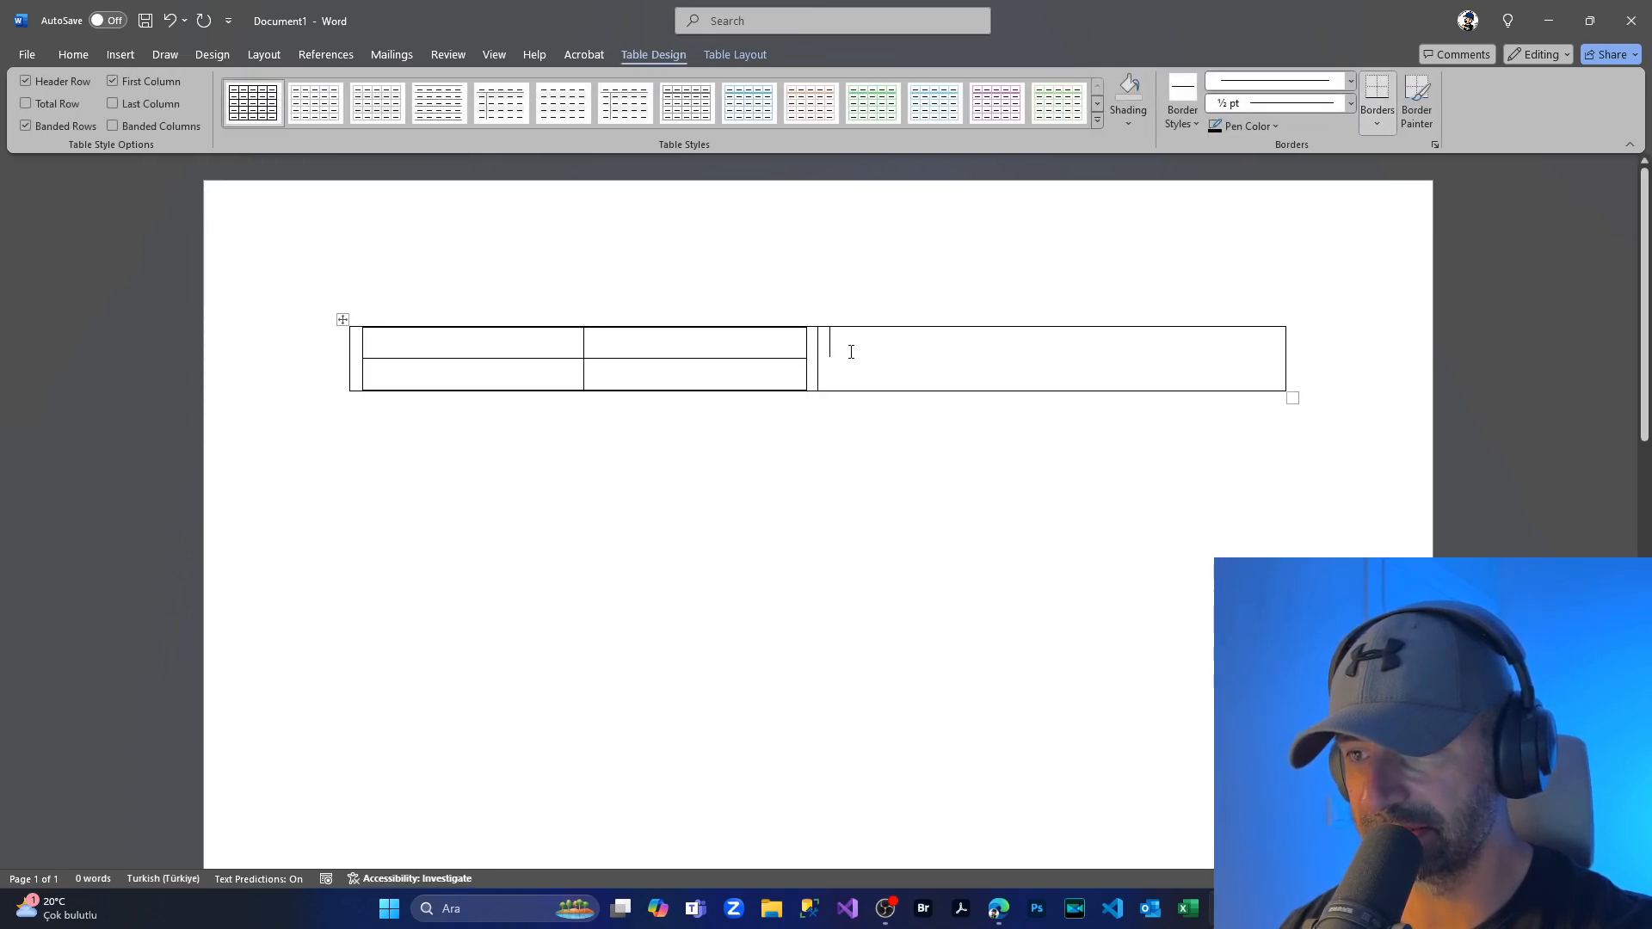
Step: Nest a two-row, three-column table in the right cell, then select the outer table
{"action": "left_click", "coordinate": [112, 53]}
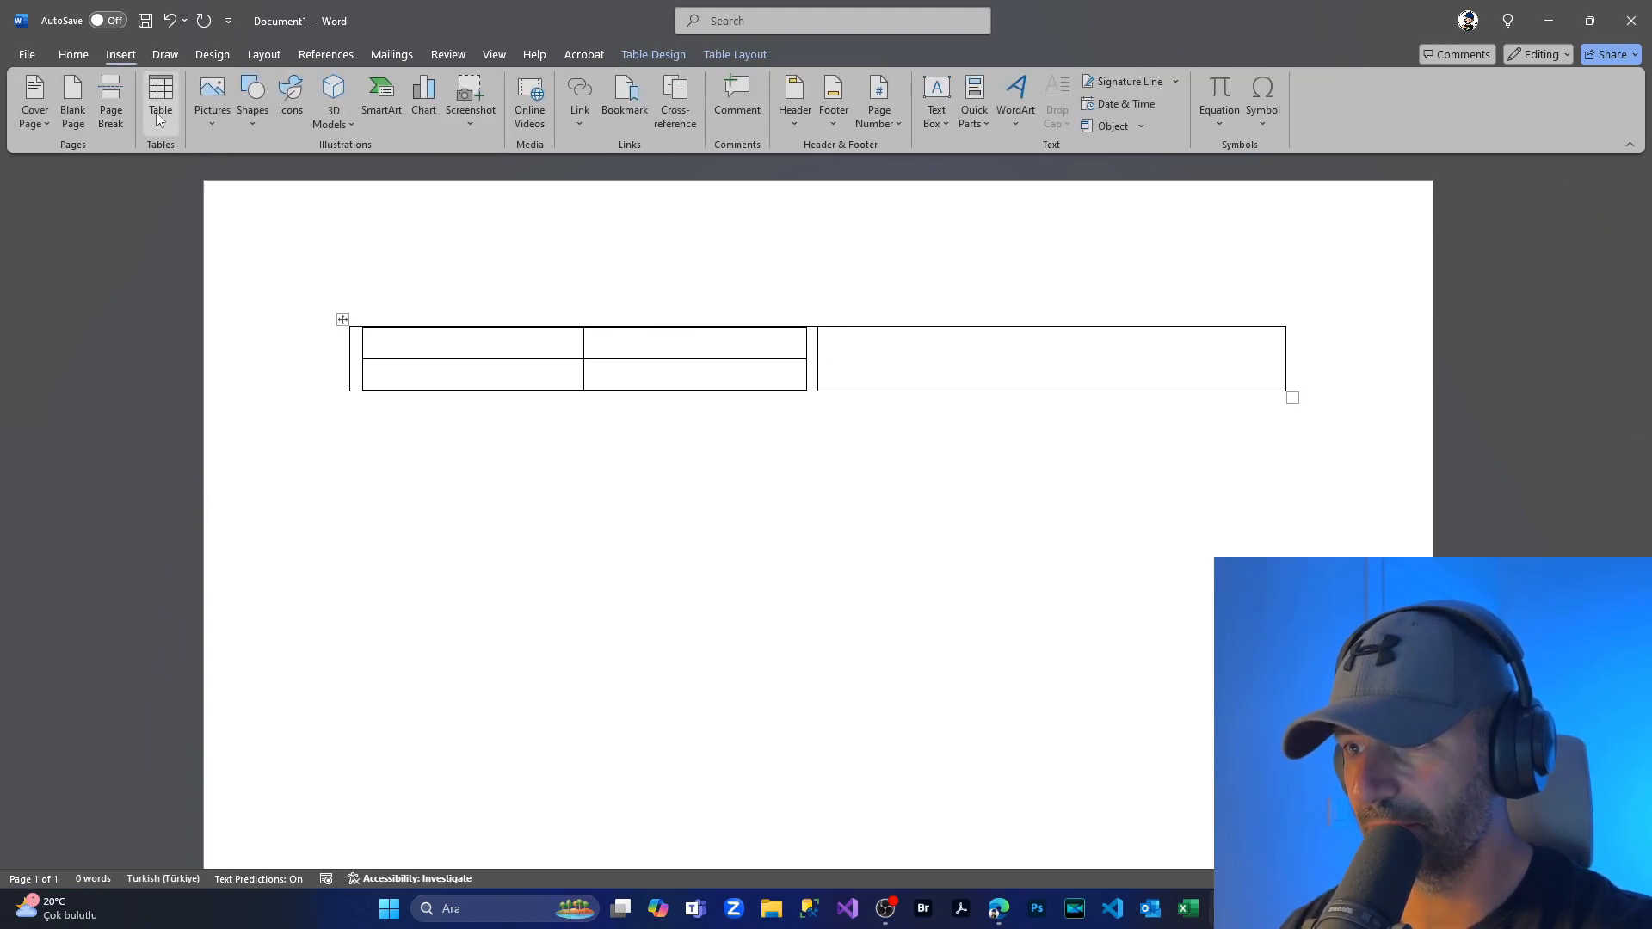
{"action": "left_click", "coordinate": [156, 112]}
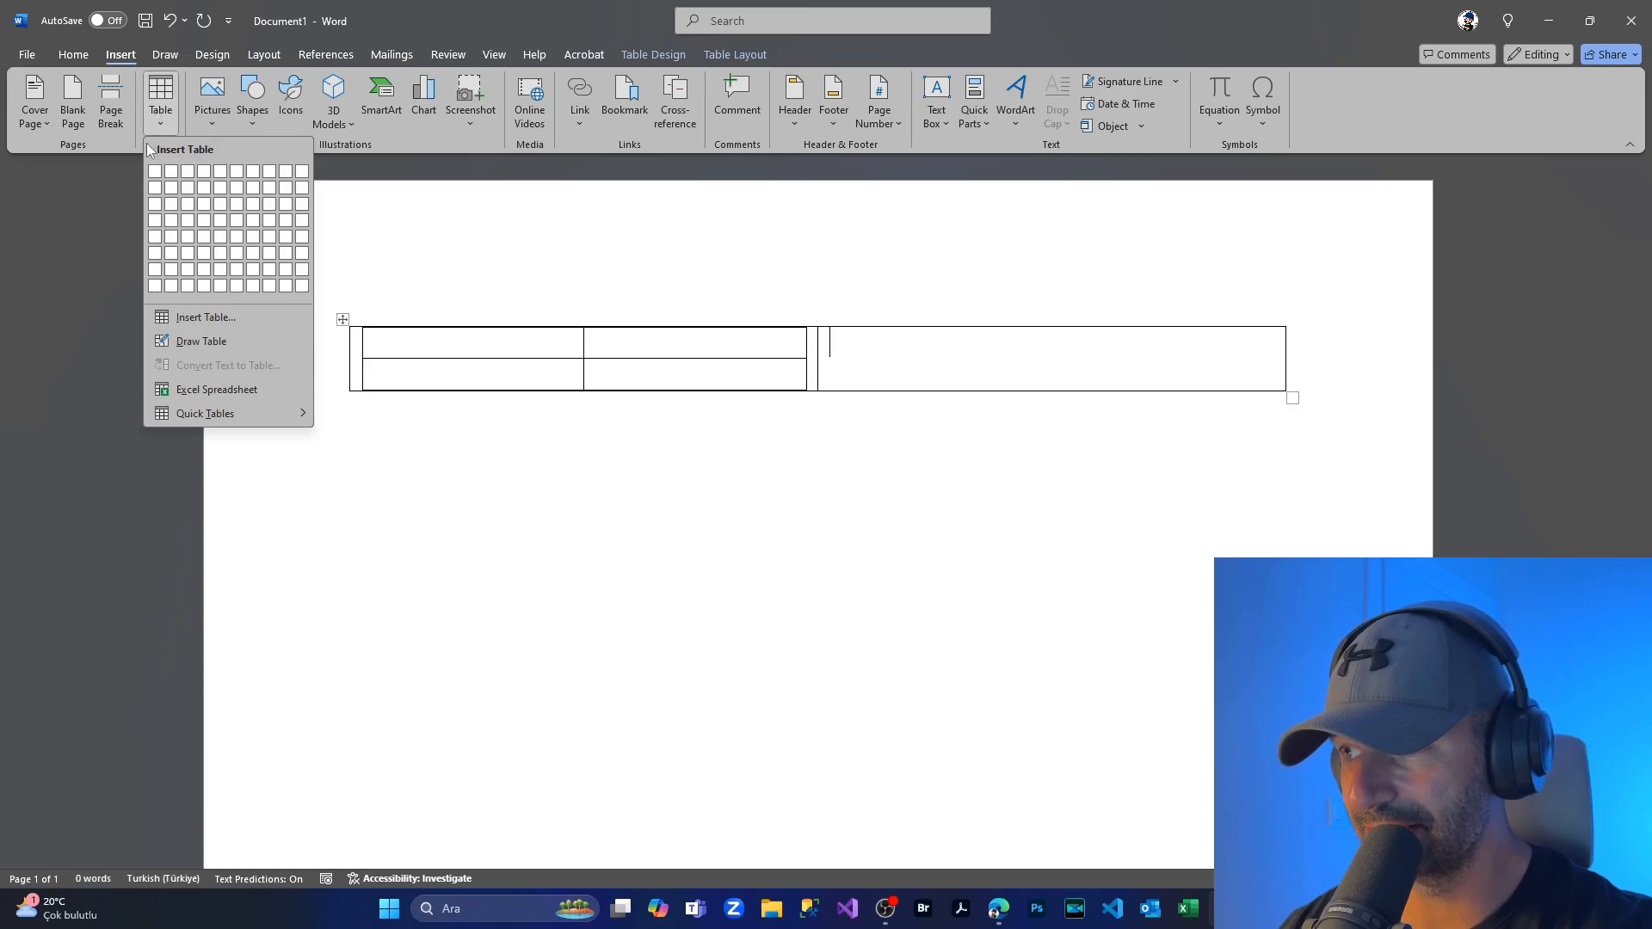
{"action": "left_click", "coordinate": [187, 187]}
{"action": "left_click", "coordinate": [447, 538]}
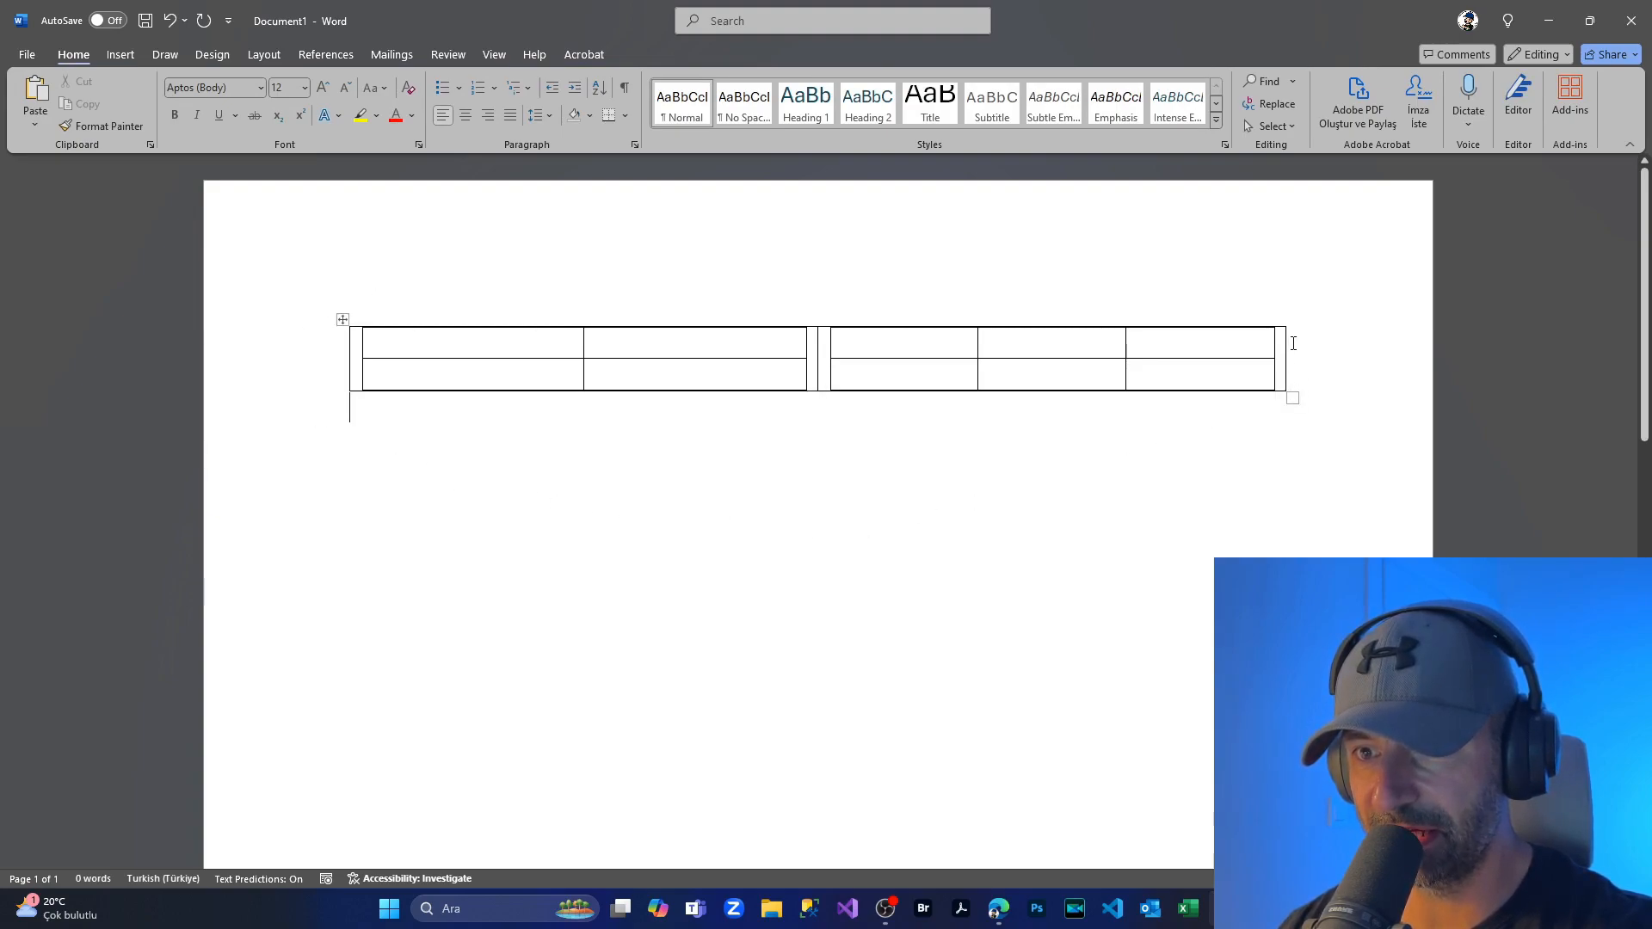
{"action": "left_click", "coordinate": [354, 318]}
{"action": "left_click", "coordinate": [343, 320]}
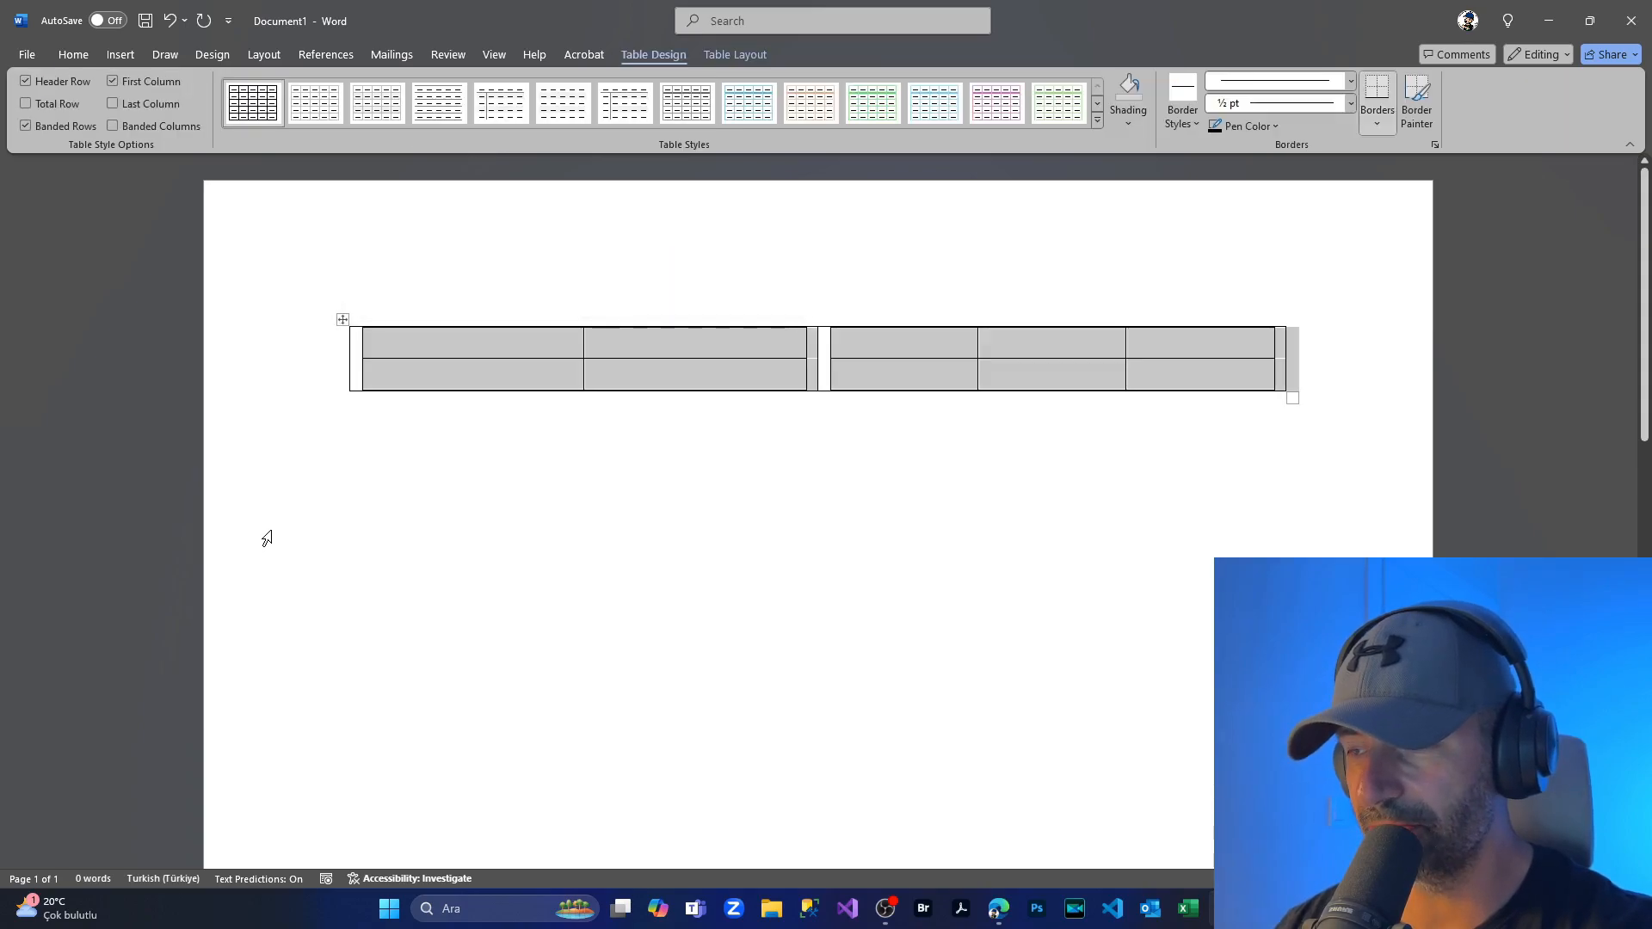
Step: Apply No Border to the outer table so only the inner grids show
{"action": "right_click", "coordinate": [347, 332]}
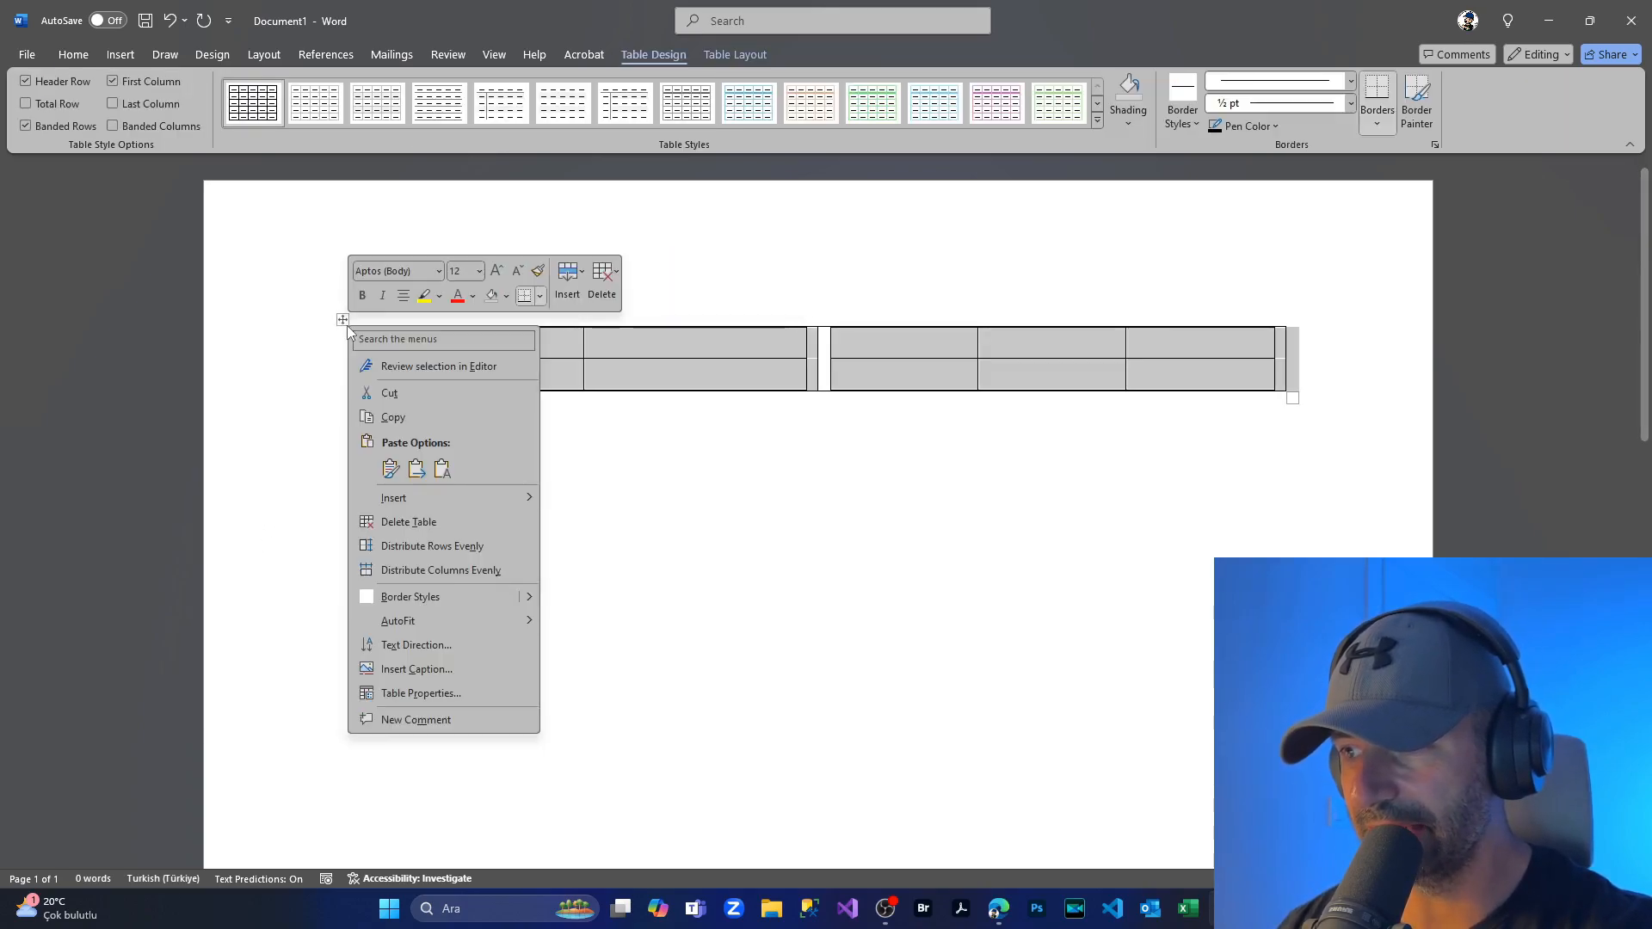
{"action": "left_click", "coordinate": [536, 290]}
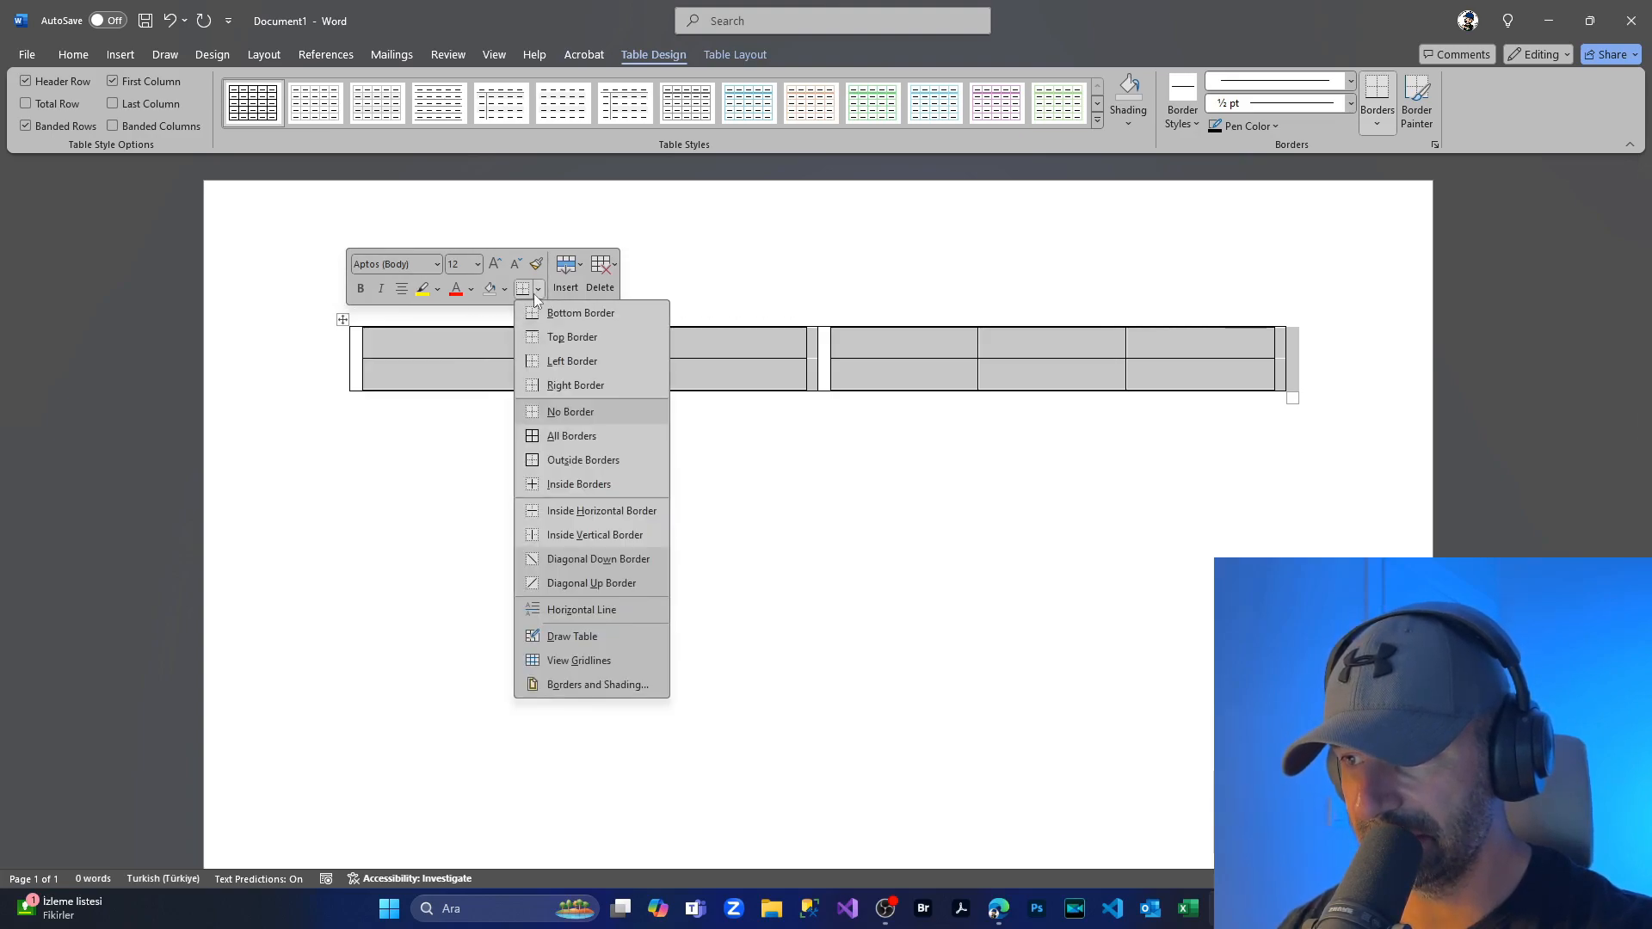
{"action": "left_click", "coordinate": [564, 411]}
{"action": "left_click", "coordinate": [571, 416]}
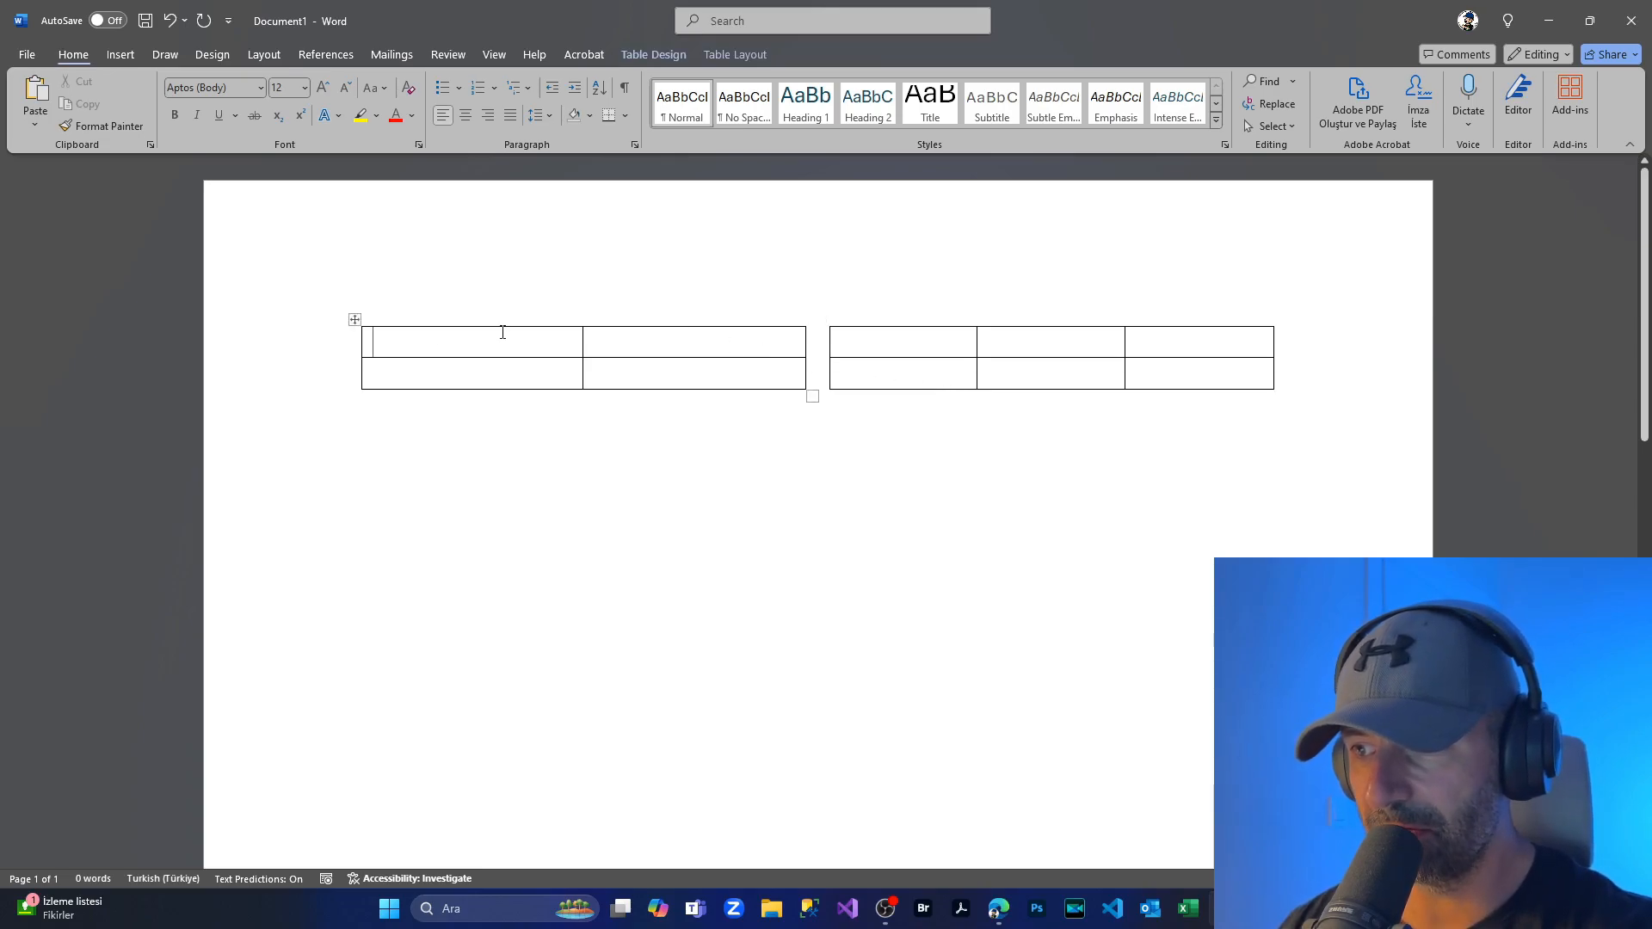
Step: Shade the left table's header row dark grey
{"action": "left_click", "coordinate": [410, 336]}
{"action": "left_click_drag", "start_coordinate": [410, 335], "coordinate": [693, 347]}
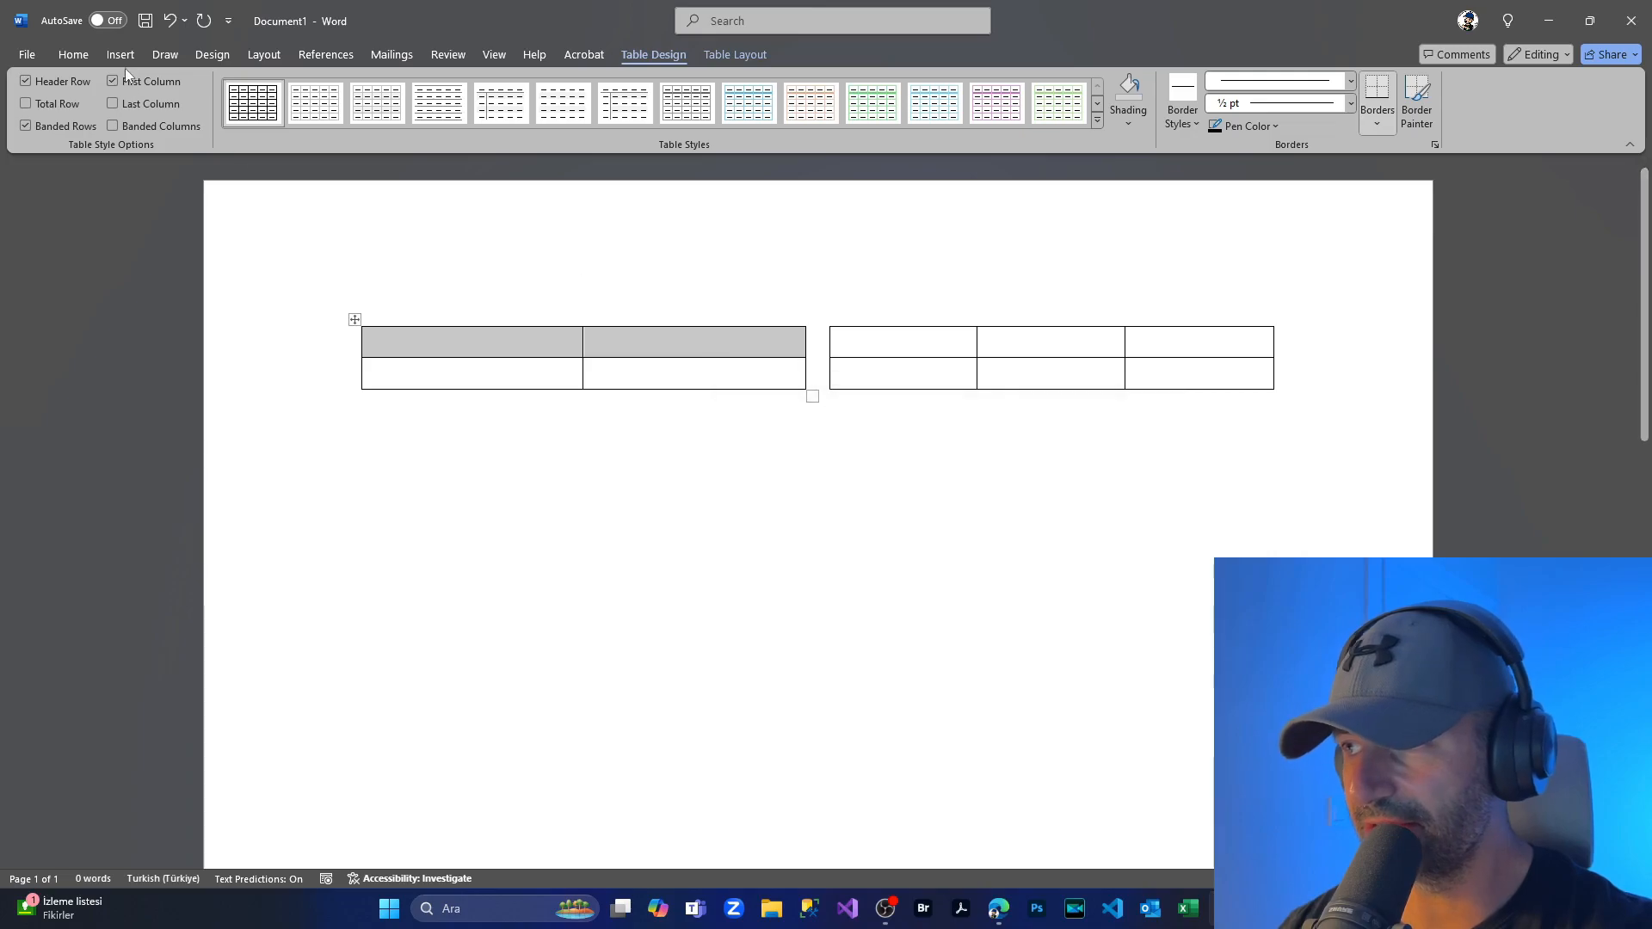
{"action": "left_click", "coordinate": [71, 55]}
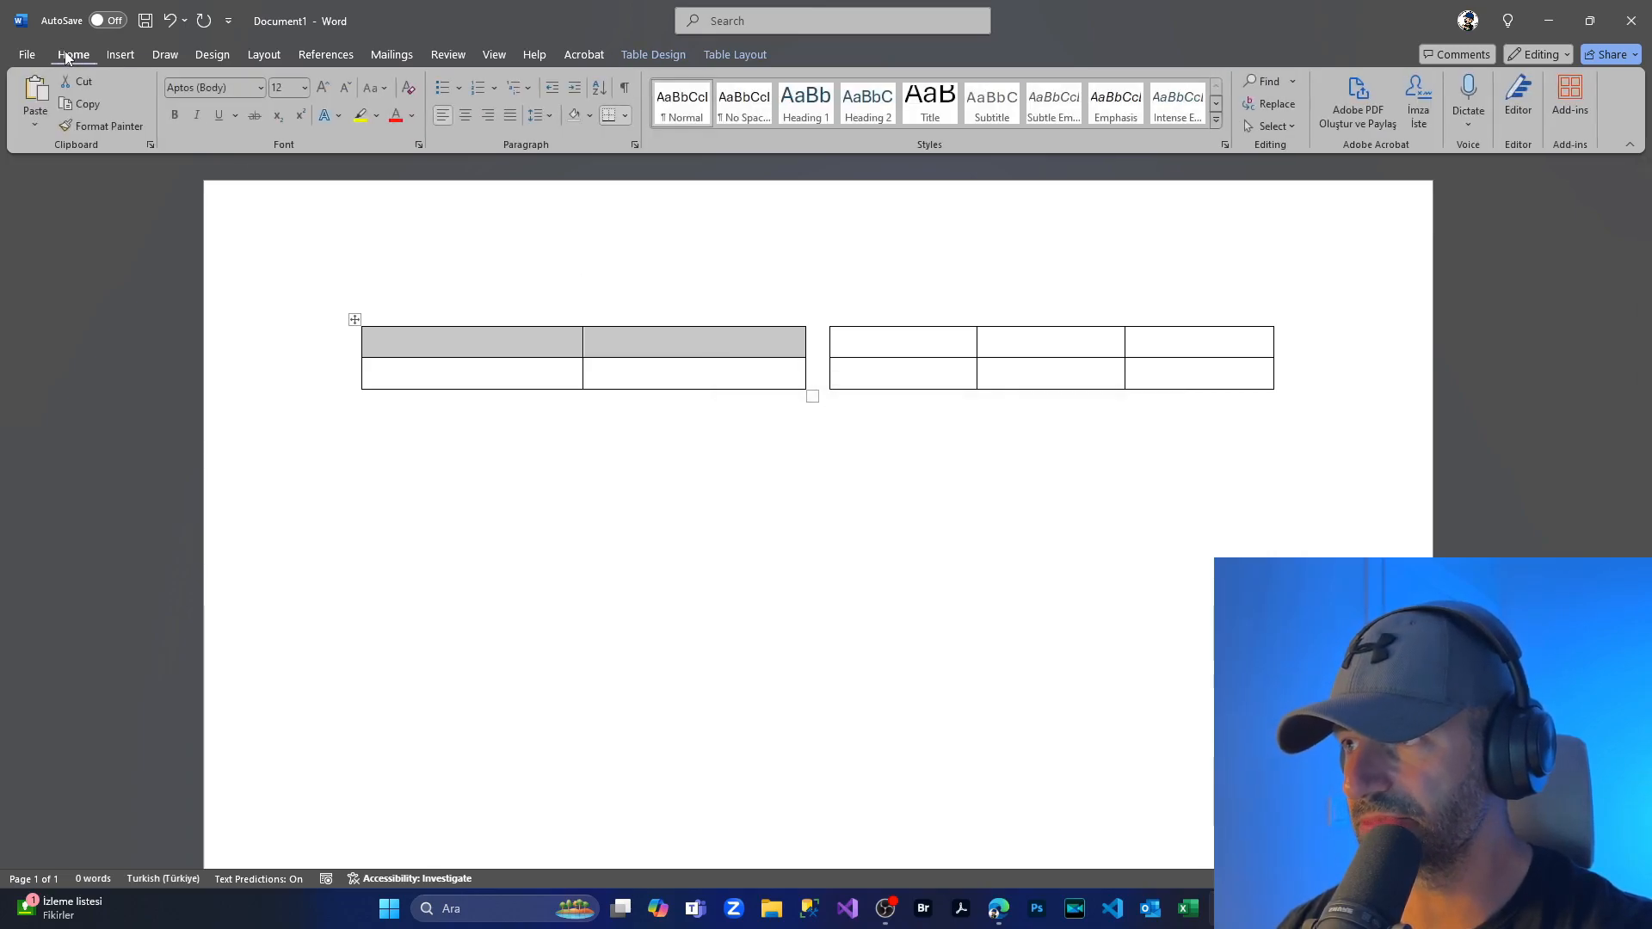
{"action": "left_click", "coordinate": [580, 117]}
{"action": "left_click", "coordinate": [572, 249]}
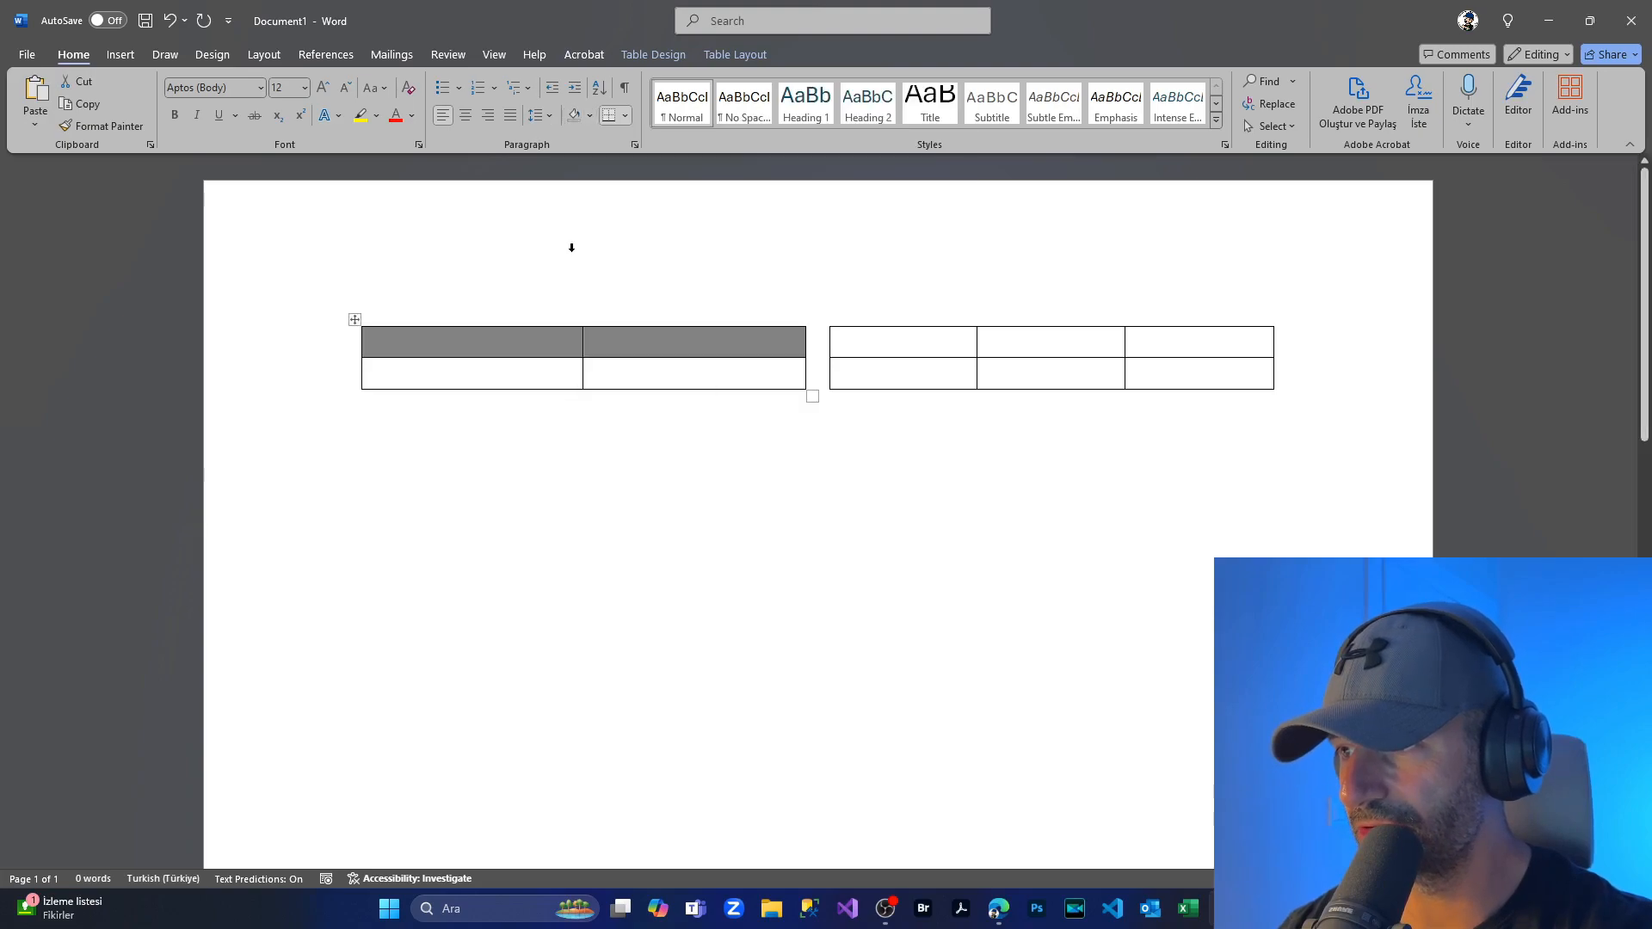
Step: Shade the right table's header row red
{"action": "left_click", "coordinate": [886, 344]}
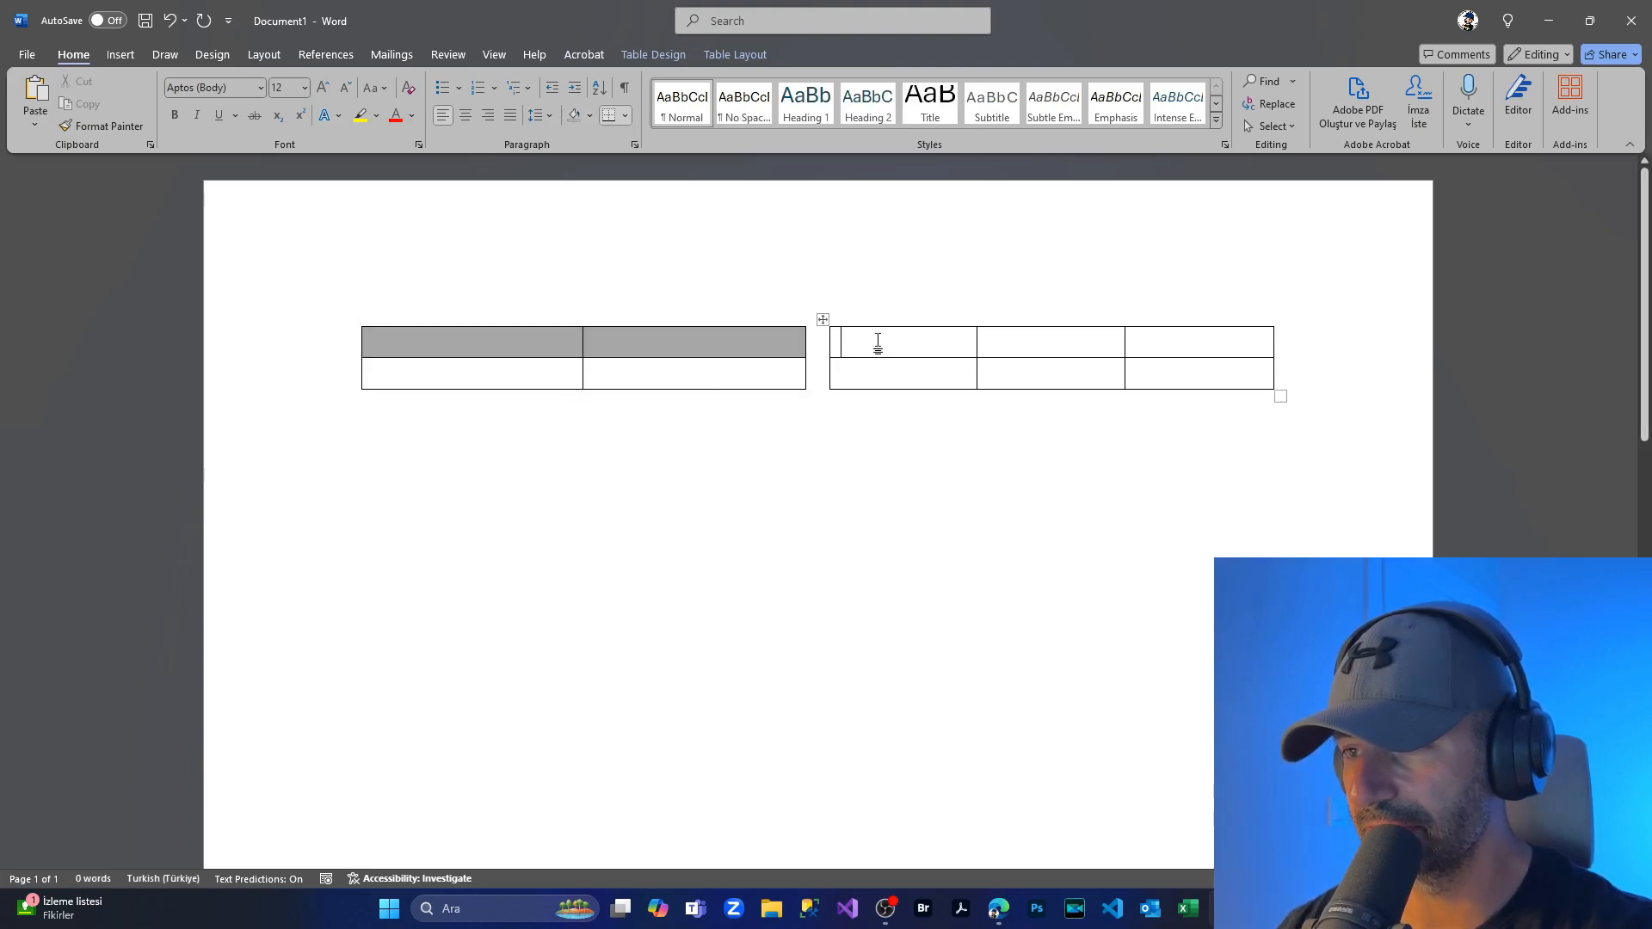
{"action": "left_click_drag", "start_coordinate": [873, 343], "coordinate": [1172, 325]}
{"action": "left_click", "coordinate": [590, 120]}
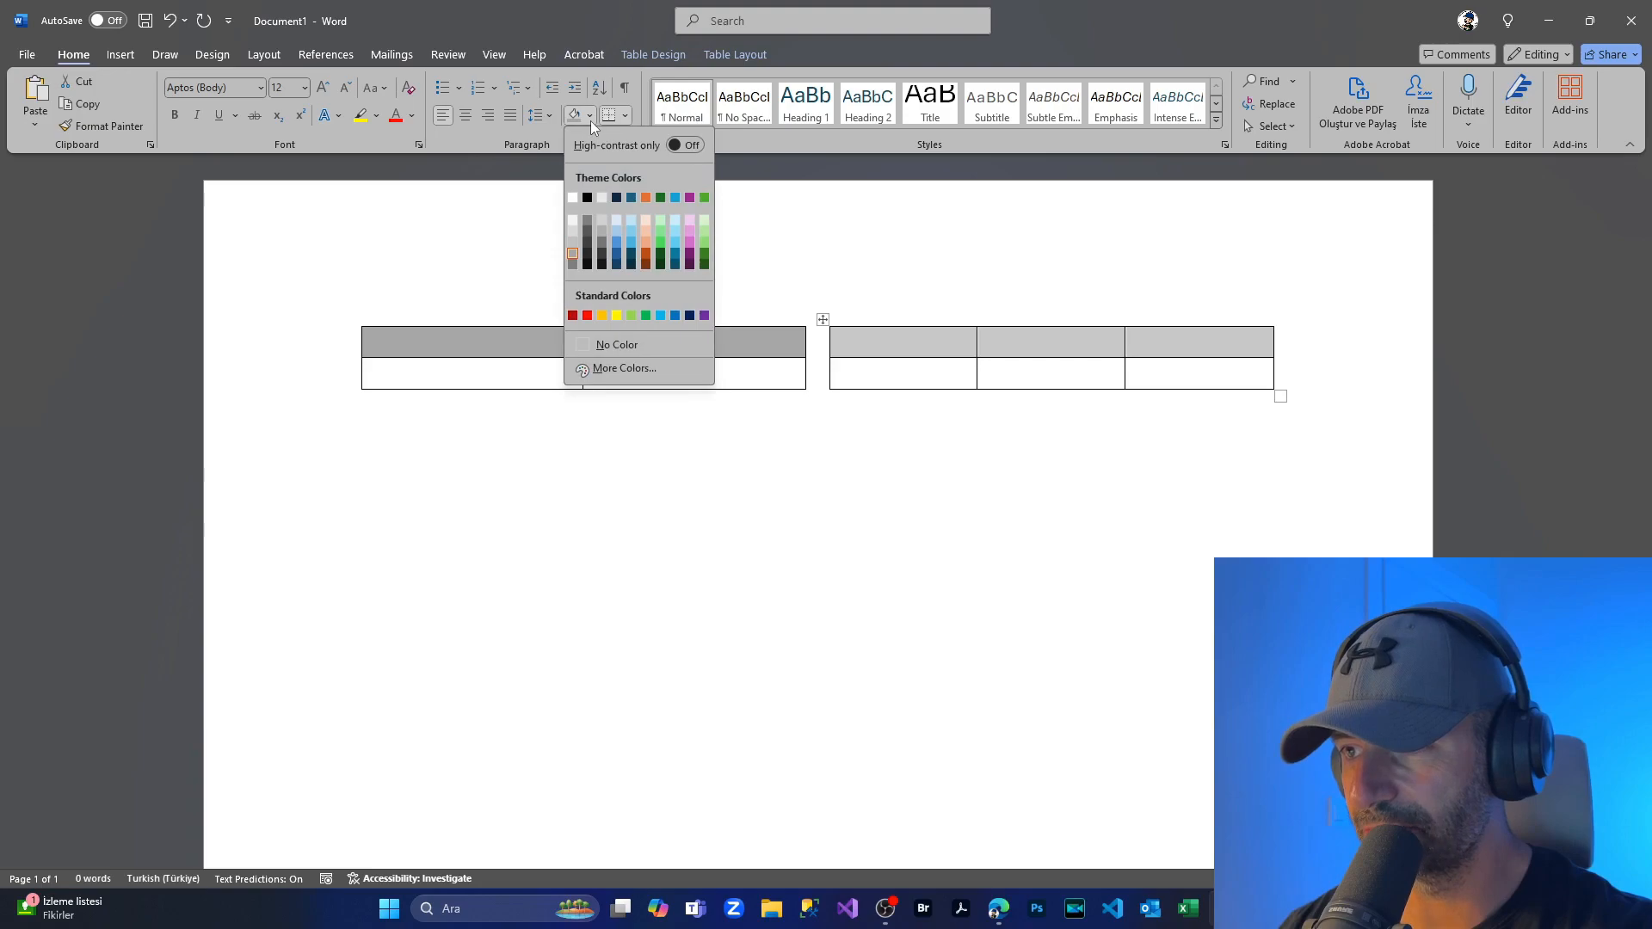
{"action": "left_click", "coordinate": [588, 316]}
{"action": "left_click", "coordinate": [378, 342]}
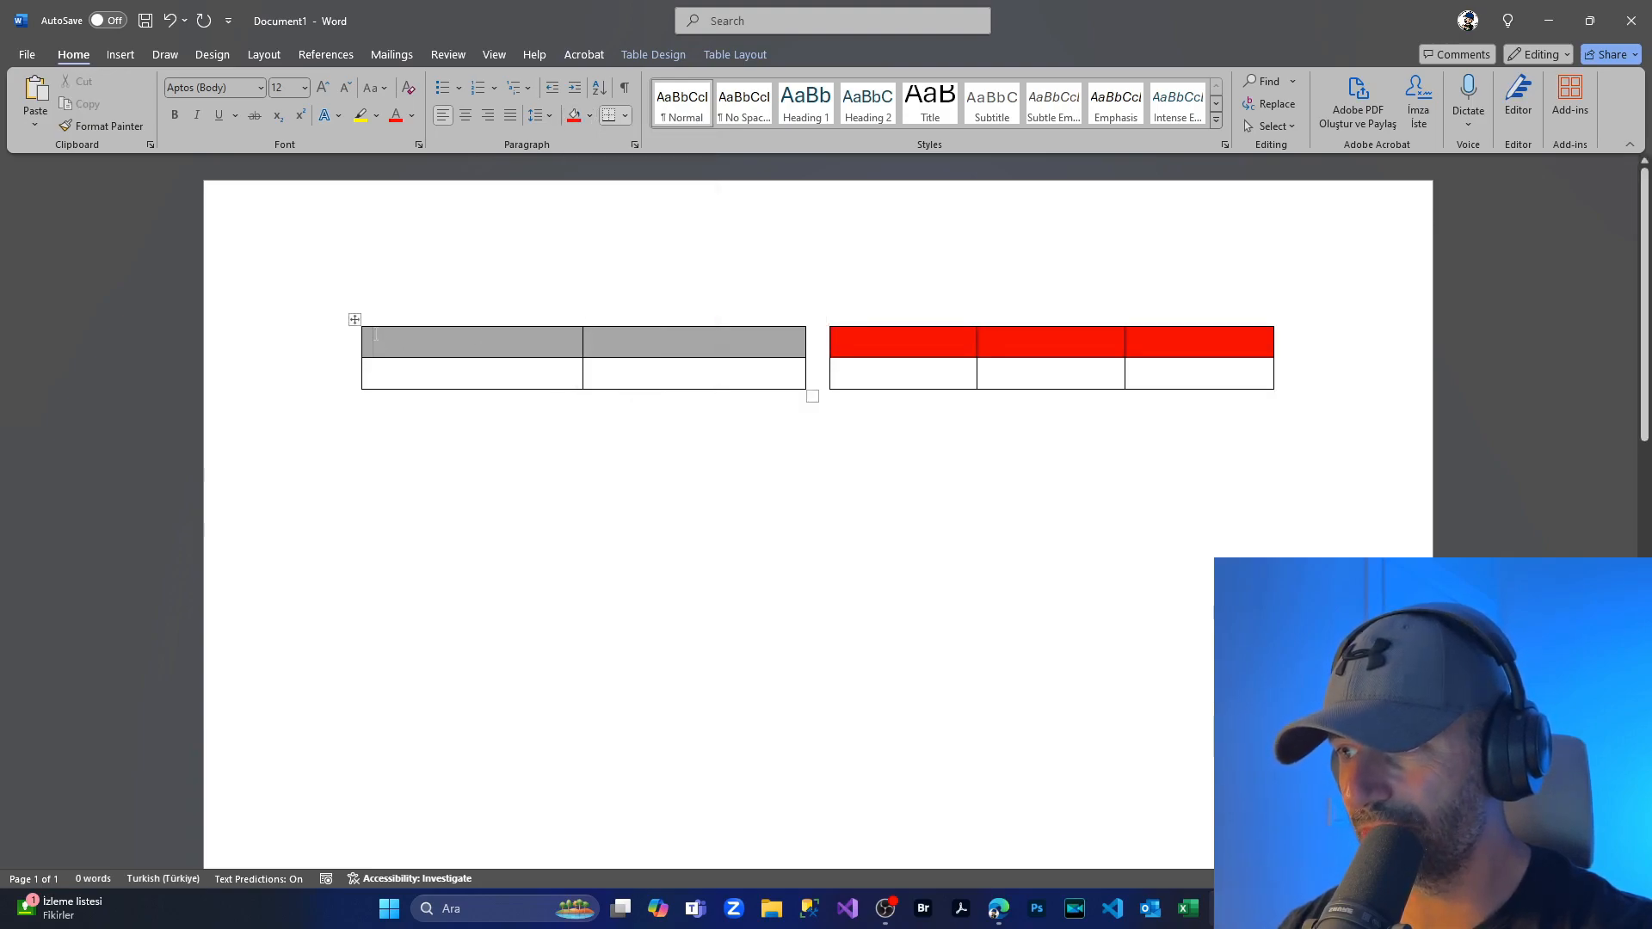
Step: Set the font colour of the whole document to white
{"action": "key", "text": "ctrl+a"}
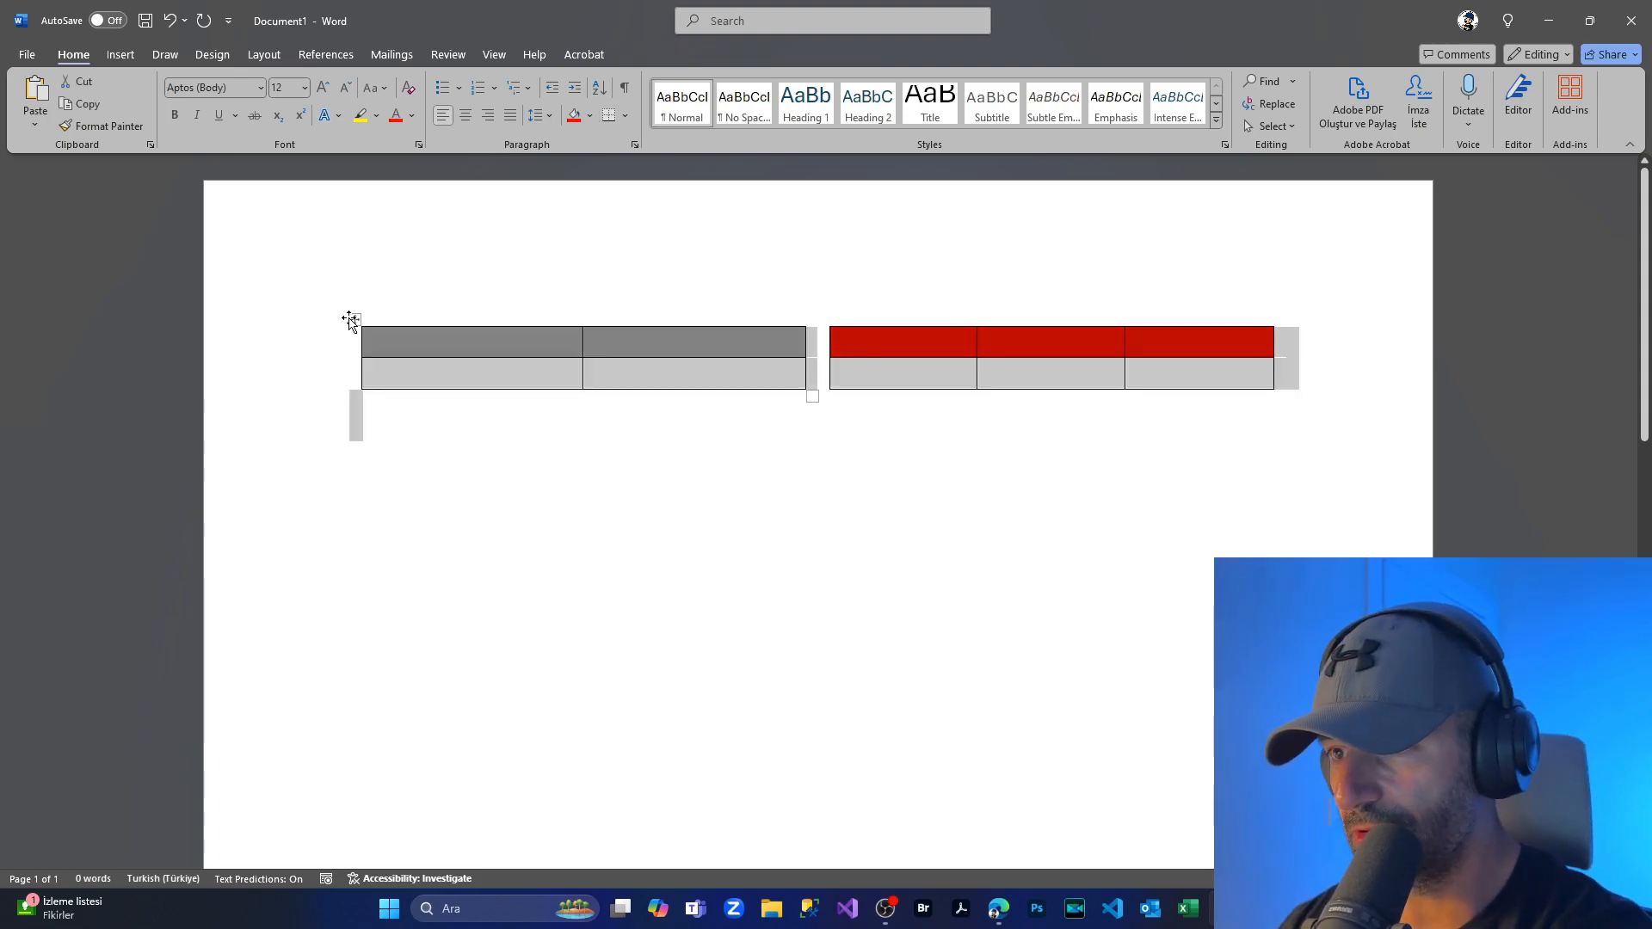
{"action": "left_click", "coordinate": [411, 116]}
{"action": "left_click", "coordinate": [402, 225]}
{"action": "left_click", "coordinate": [386, 343]}
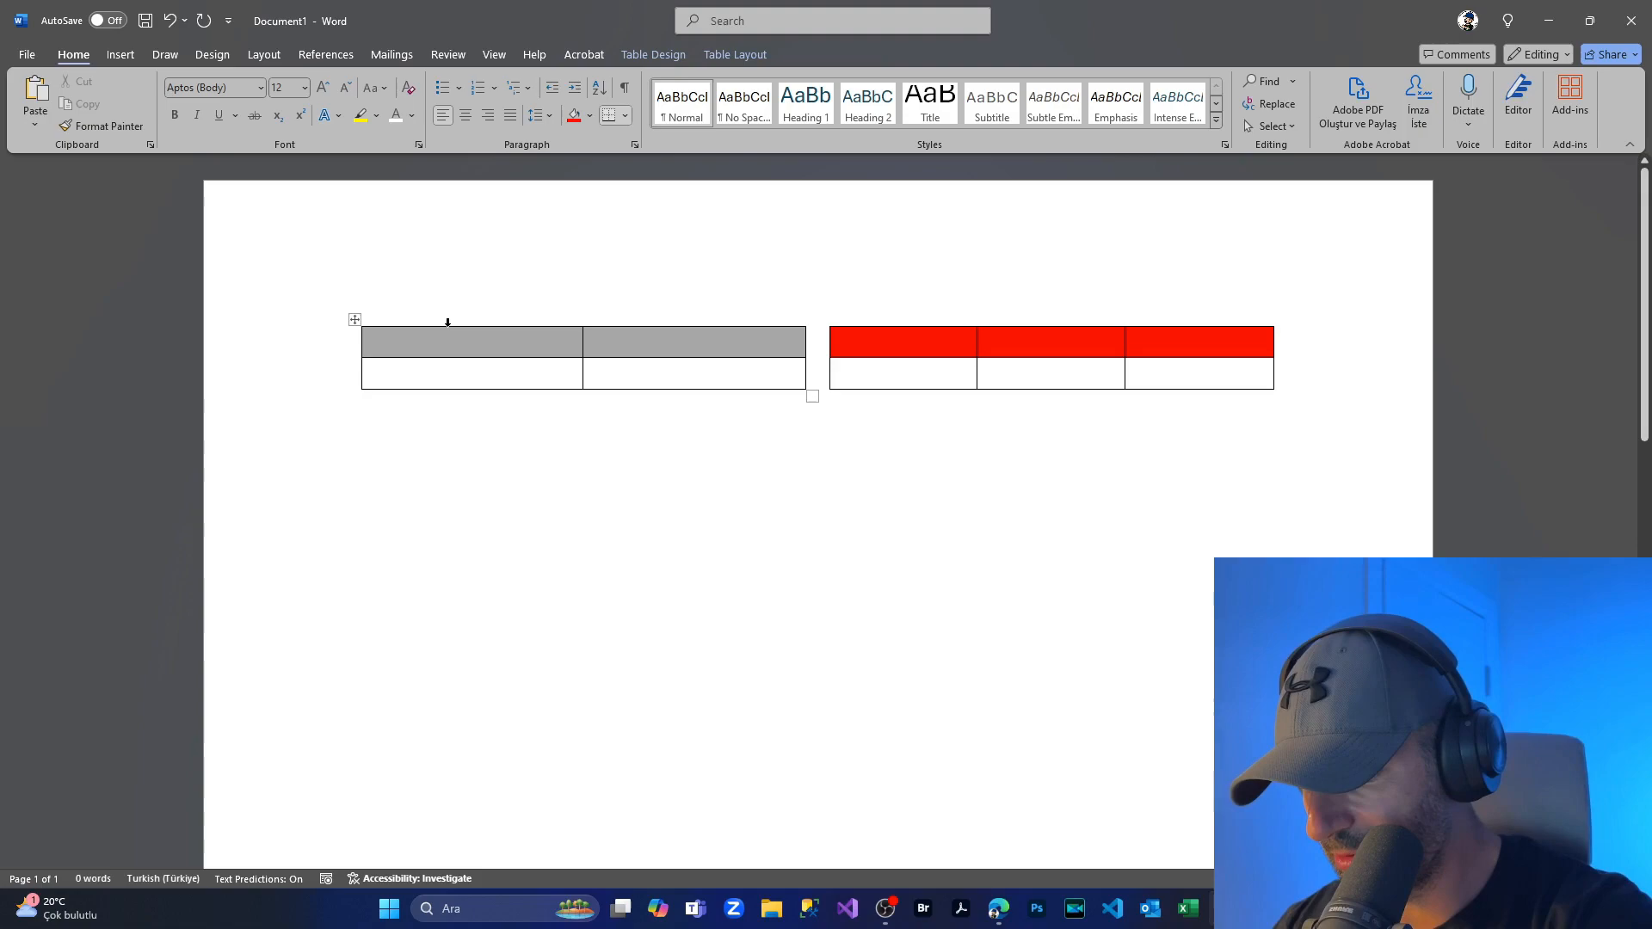
Step: Label the grey header cells Name and Phone
{"action": "type", "text": "Name"}
{"action": "left_click", "coordinate": [624, 341]}
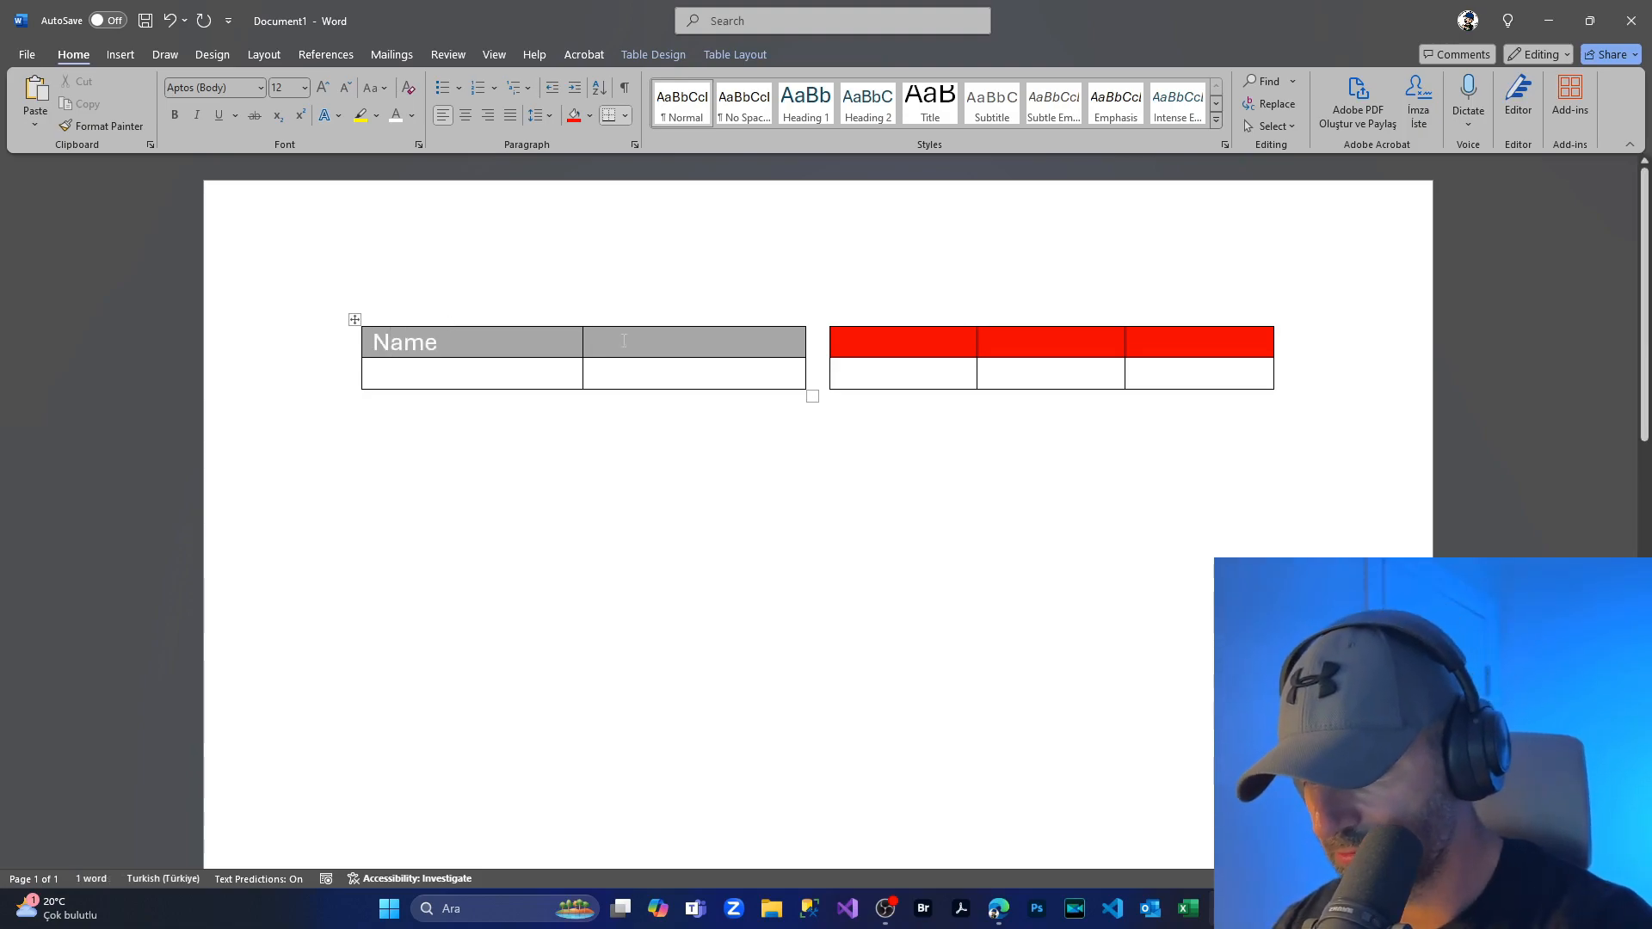
{"action": "type", "text": "Phone"}
Step: Label the red header cells ID Number, Full Name and E-Mail
{"action": "left_click", "coordinate": [850, 335]}
{"action": "type", "text": "I"}
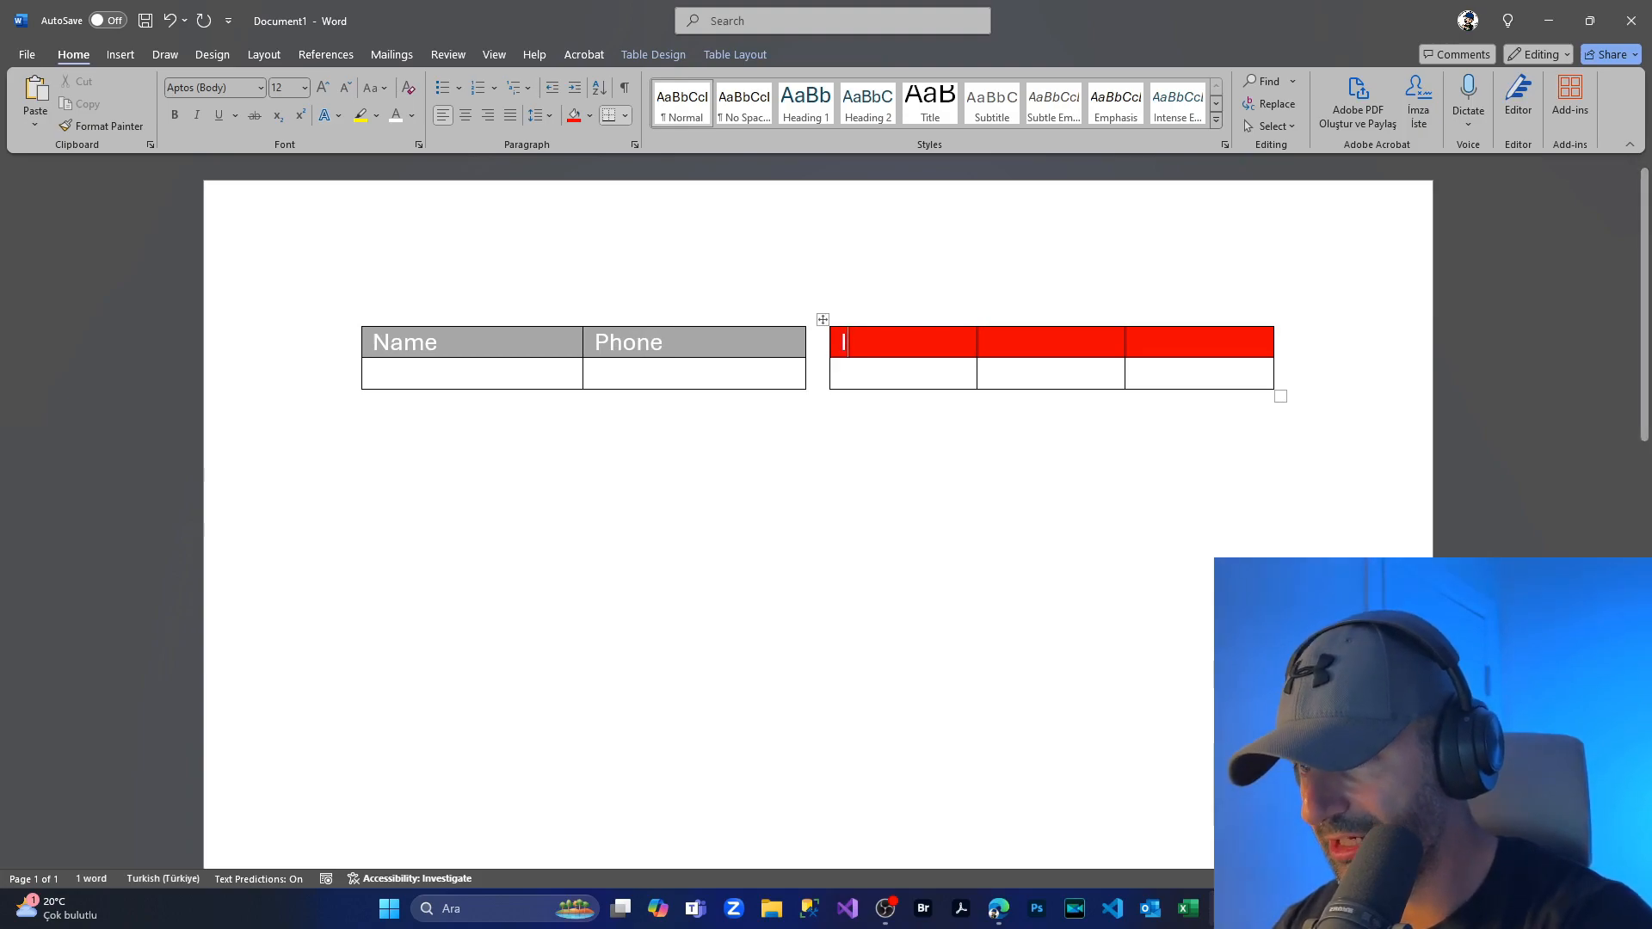
{"action": "type", "text": "D Number"}
{"action": "left_click", "coordinate": [1002, 343]}
{"action": "type", "text": "Full Name"}
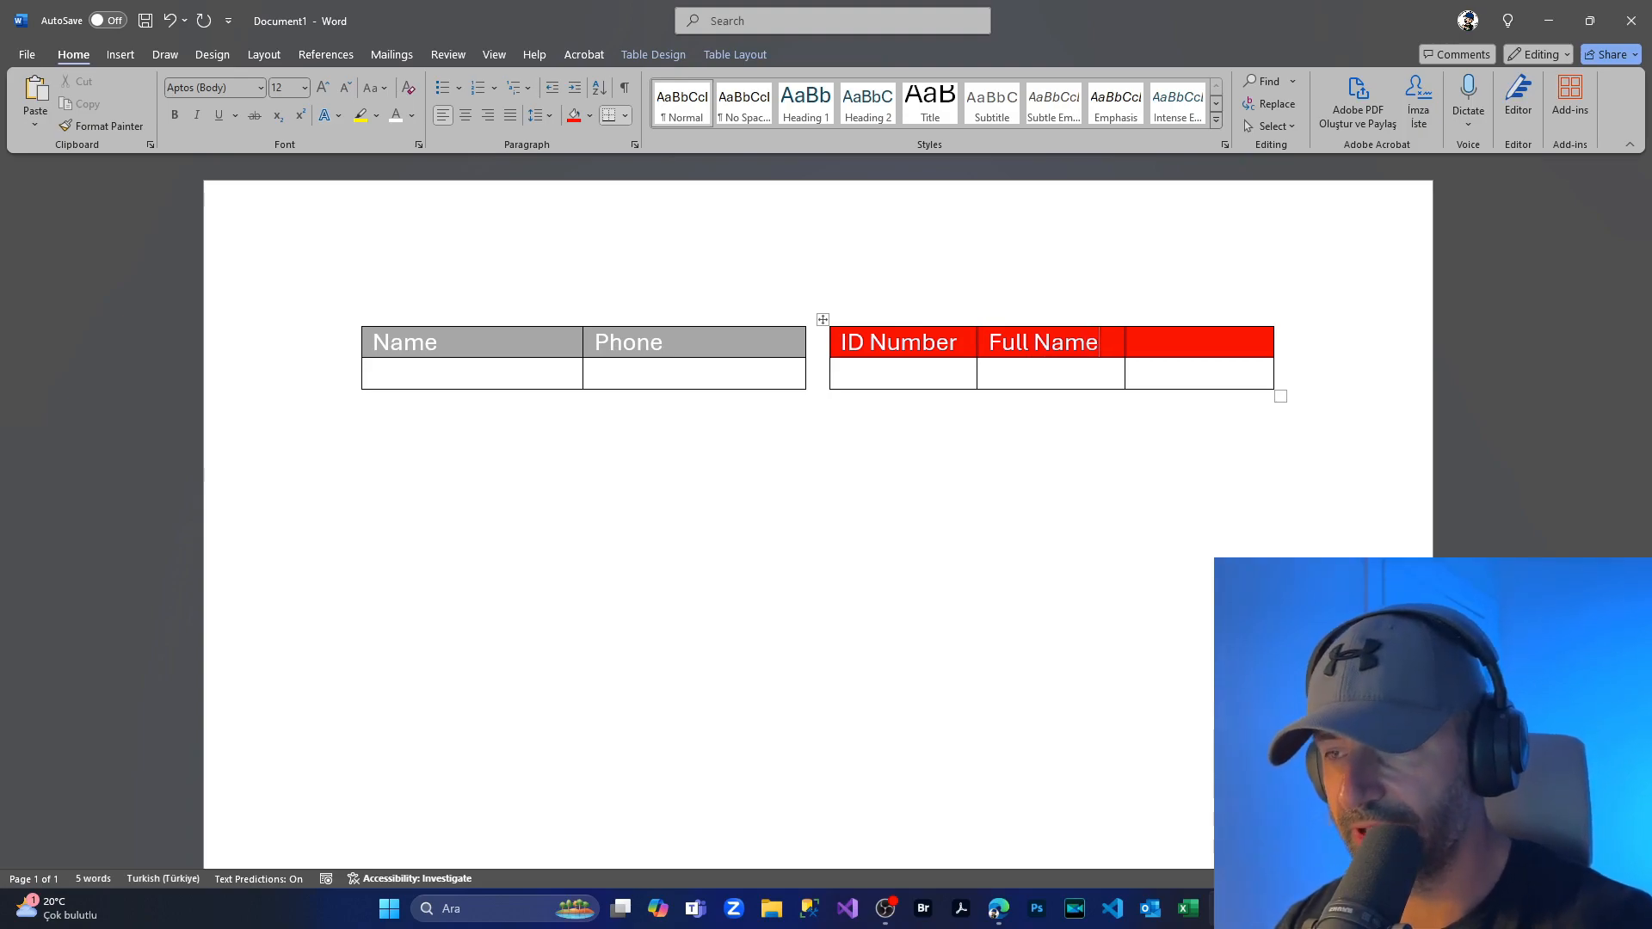
{"action": "left_click", "coordinate": [1201, 351]}
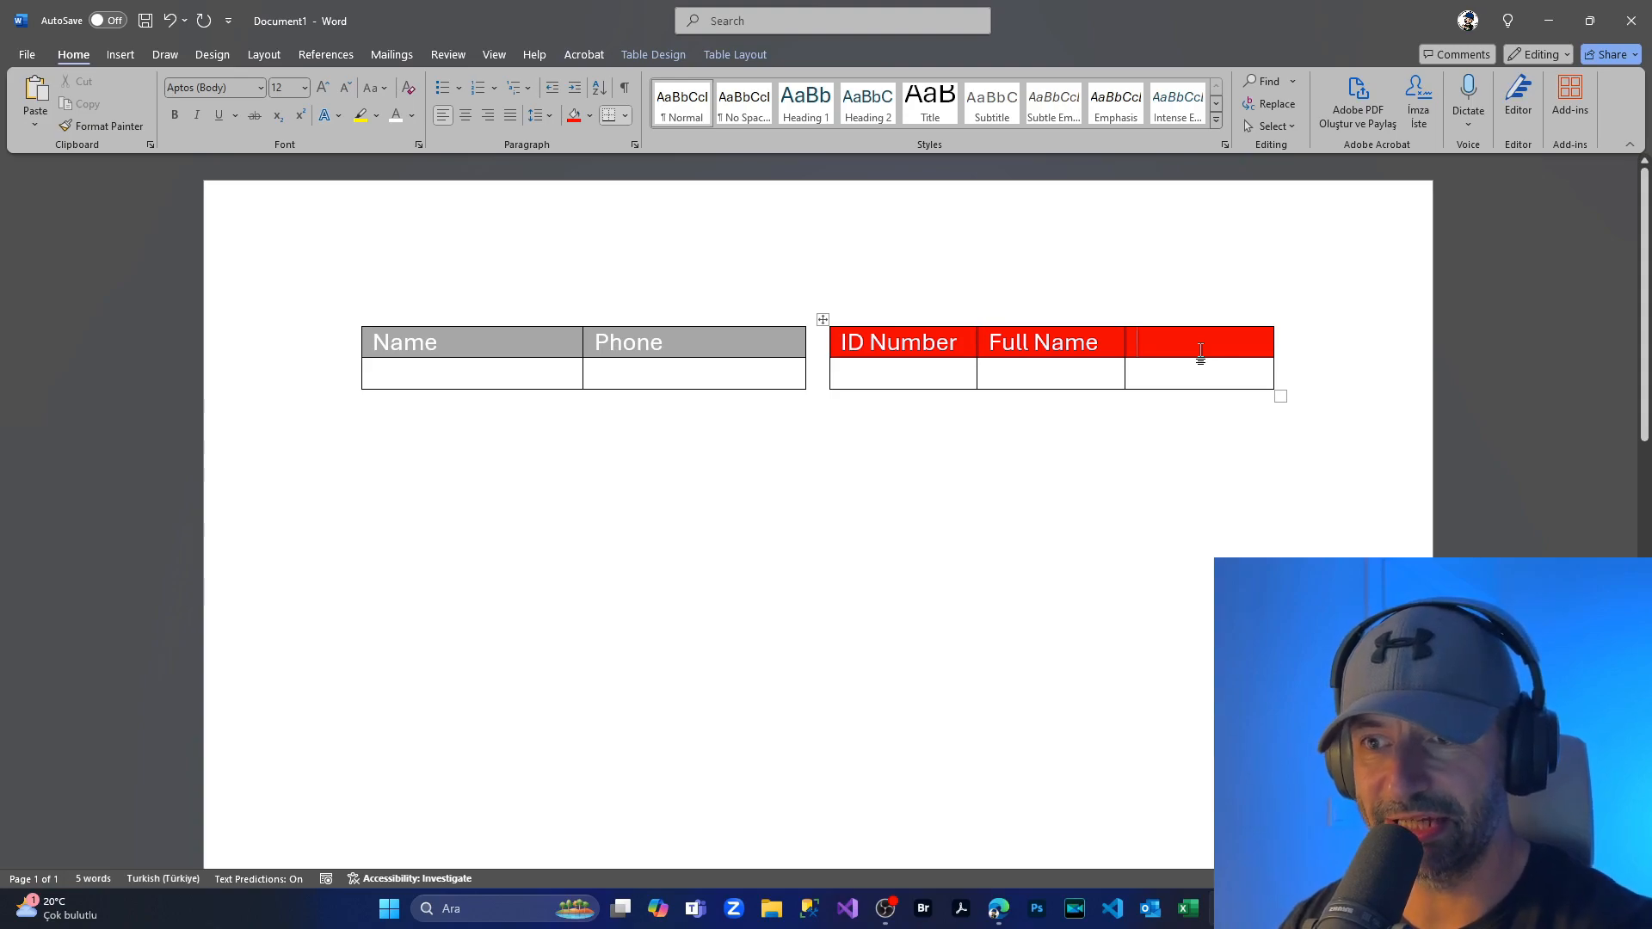
{"action": "type", "text": "S"}
{"action": "key", "text": "BackSpace"}
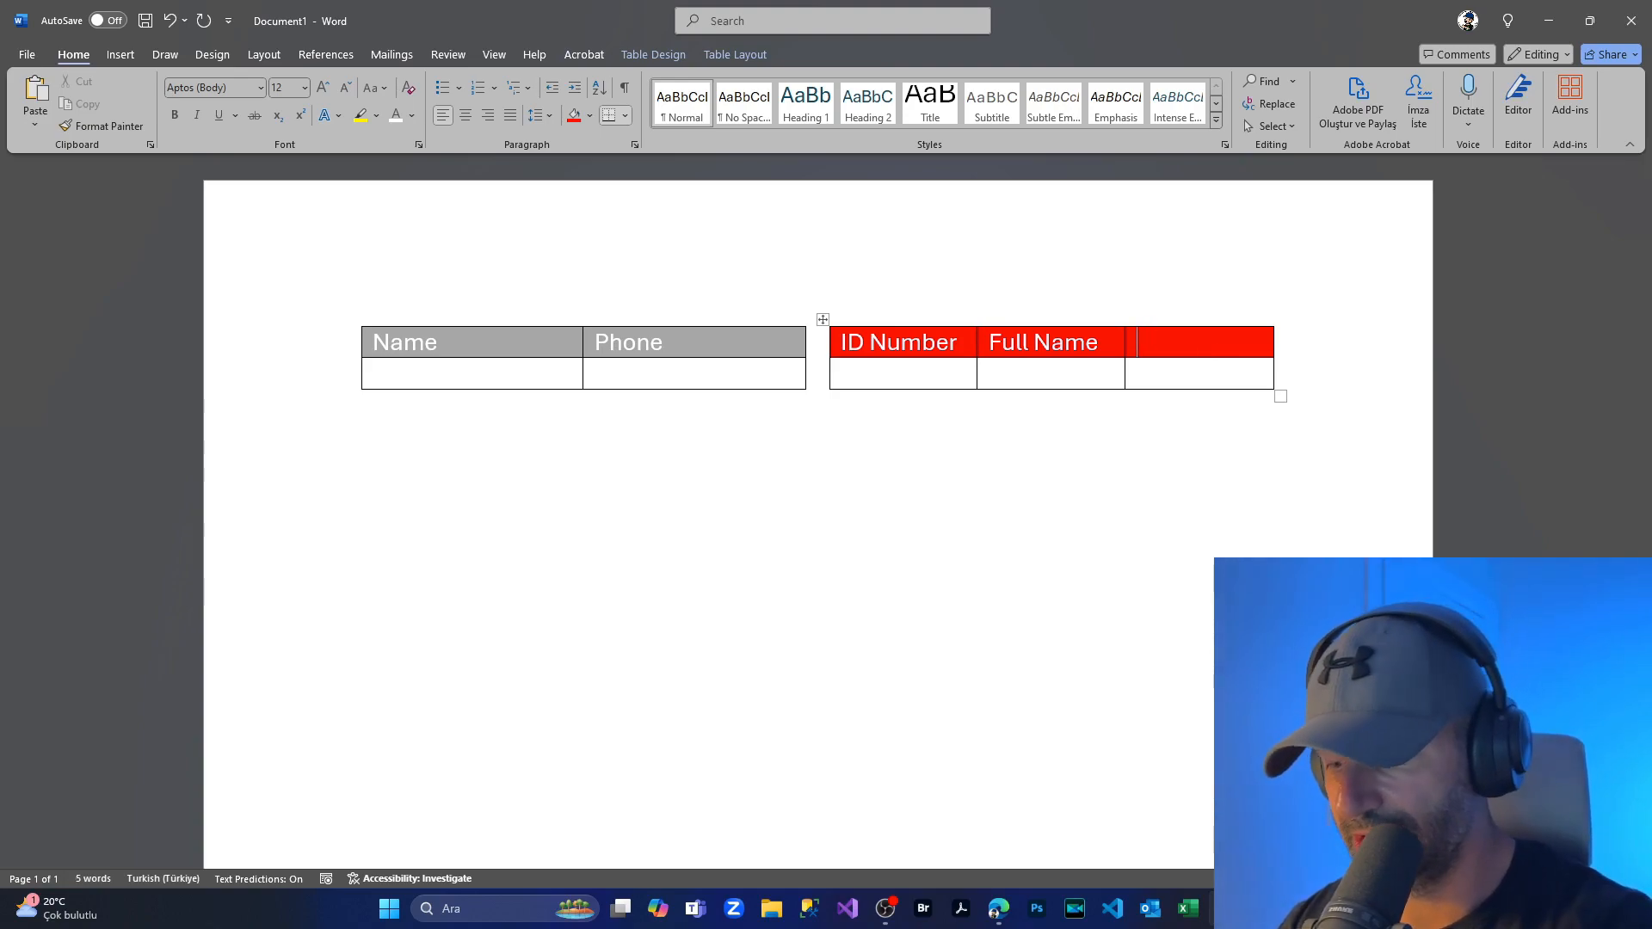
{"action": "type", "text": "E-"}
{"action": "key", "text": "BackSpace"}
{"action": "key", "text": "BackSpace"}
{"action": "type", "text": "E"}
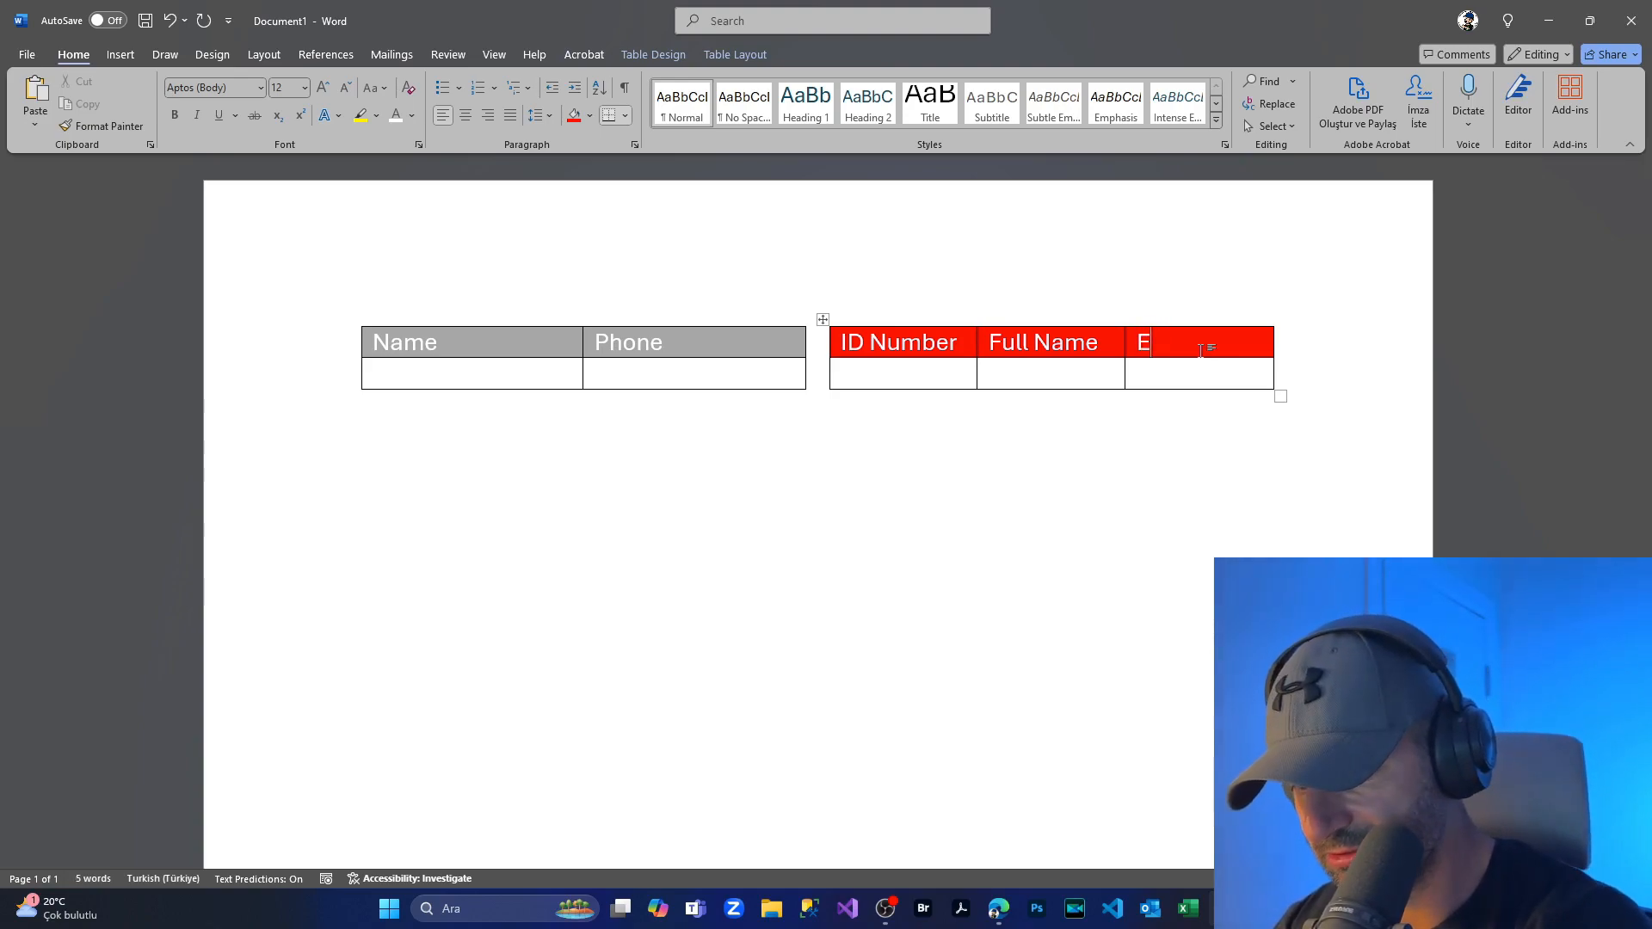
{"action": "type", "text": "-Mail"}
{"action": "left_click", "coordinate": [755, 471]}
{"action": "left_click", "coordinate": [469, 374]}
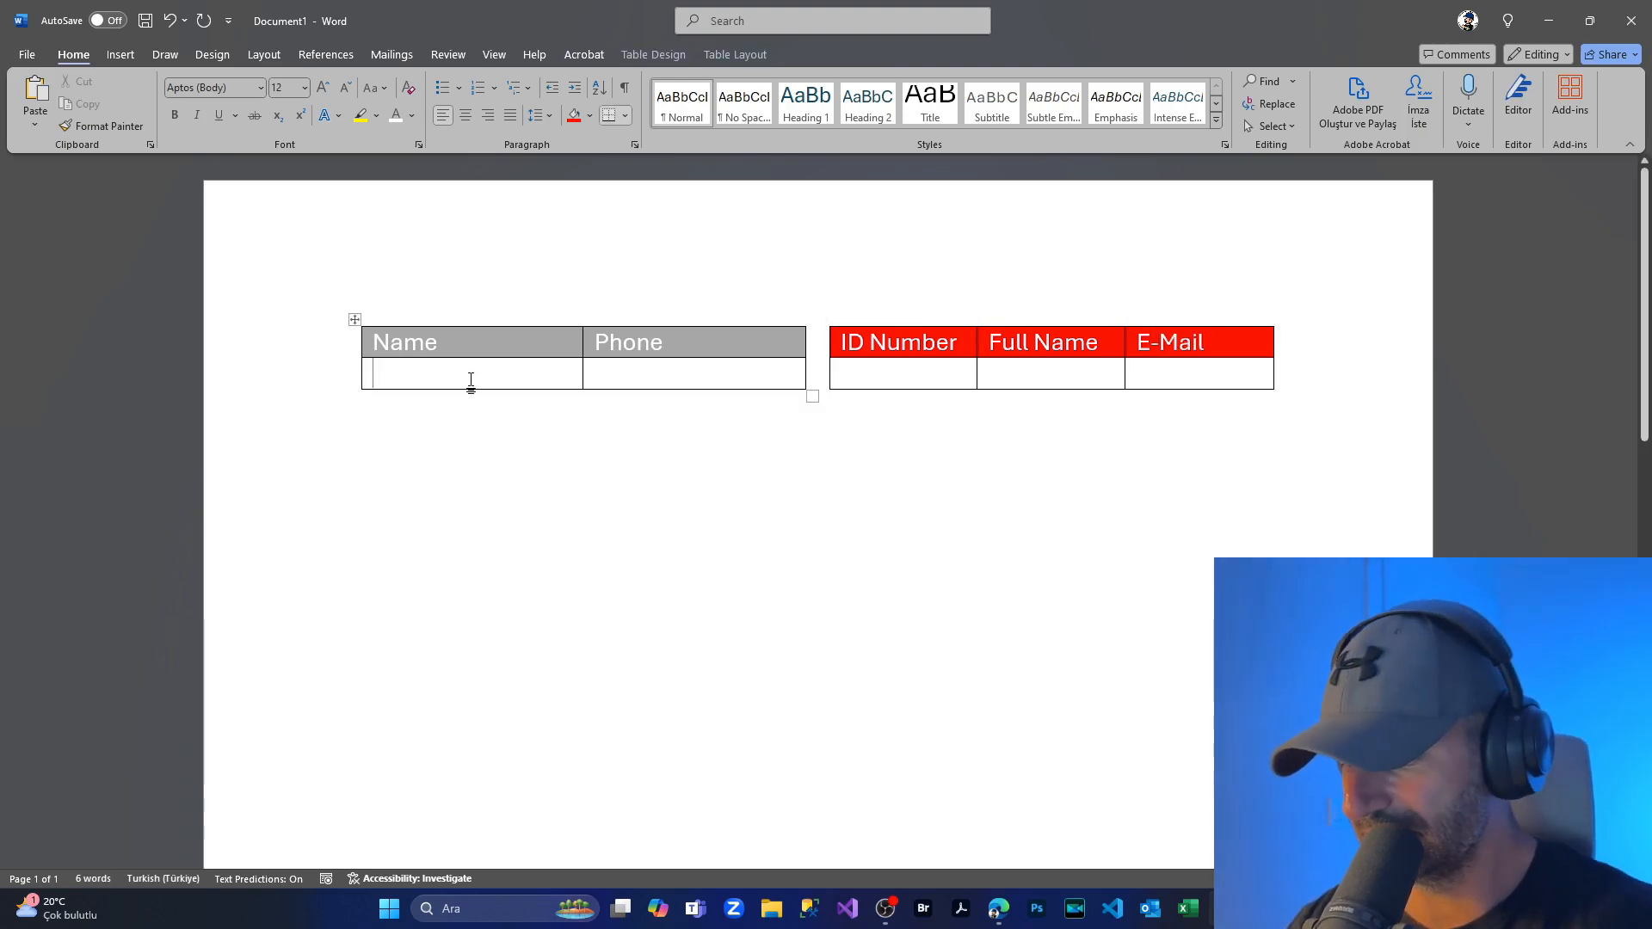
Step: Make the text in the empty body rows below both headers black
{"action": "left_click_drag", "start_coordinate": [370, 372], "coordinate": [970, 390]}
{"action": "left_click", "coordinate": [347, 376]}
{"action": "left_click", "coordinate": [341, 385]}
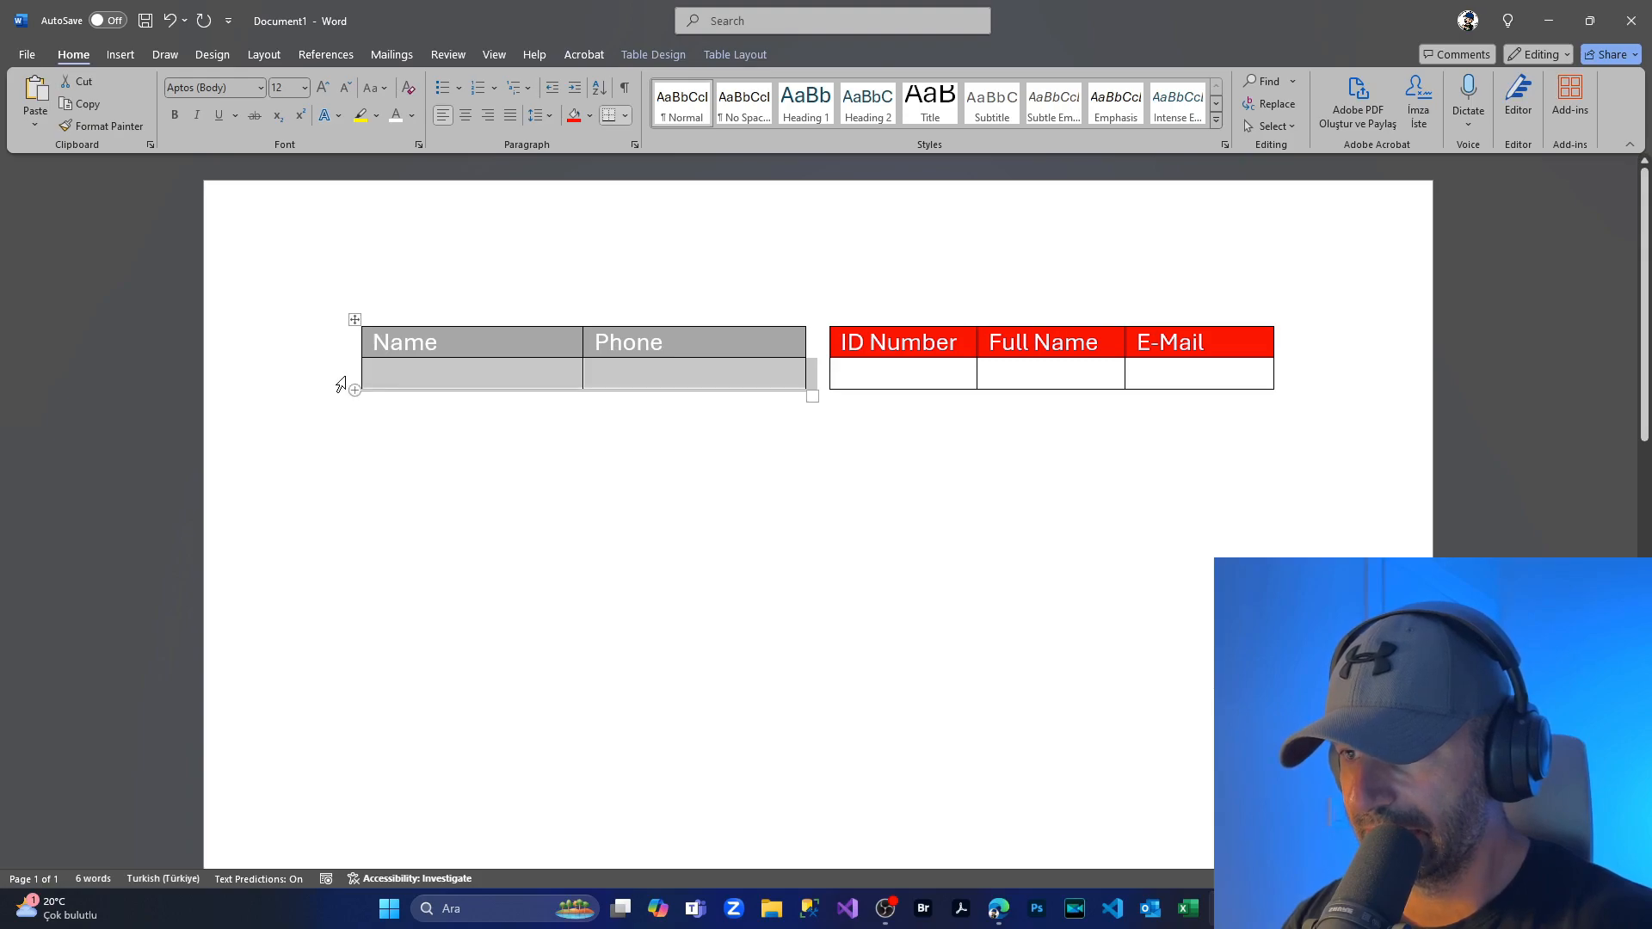
{"action": "left_click", "coordinate": [345, 419]}
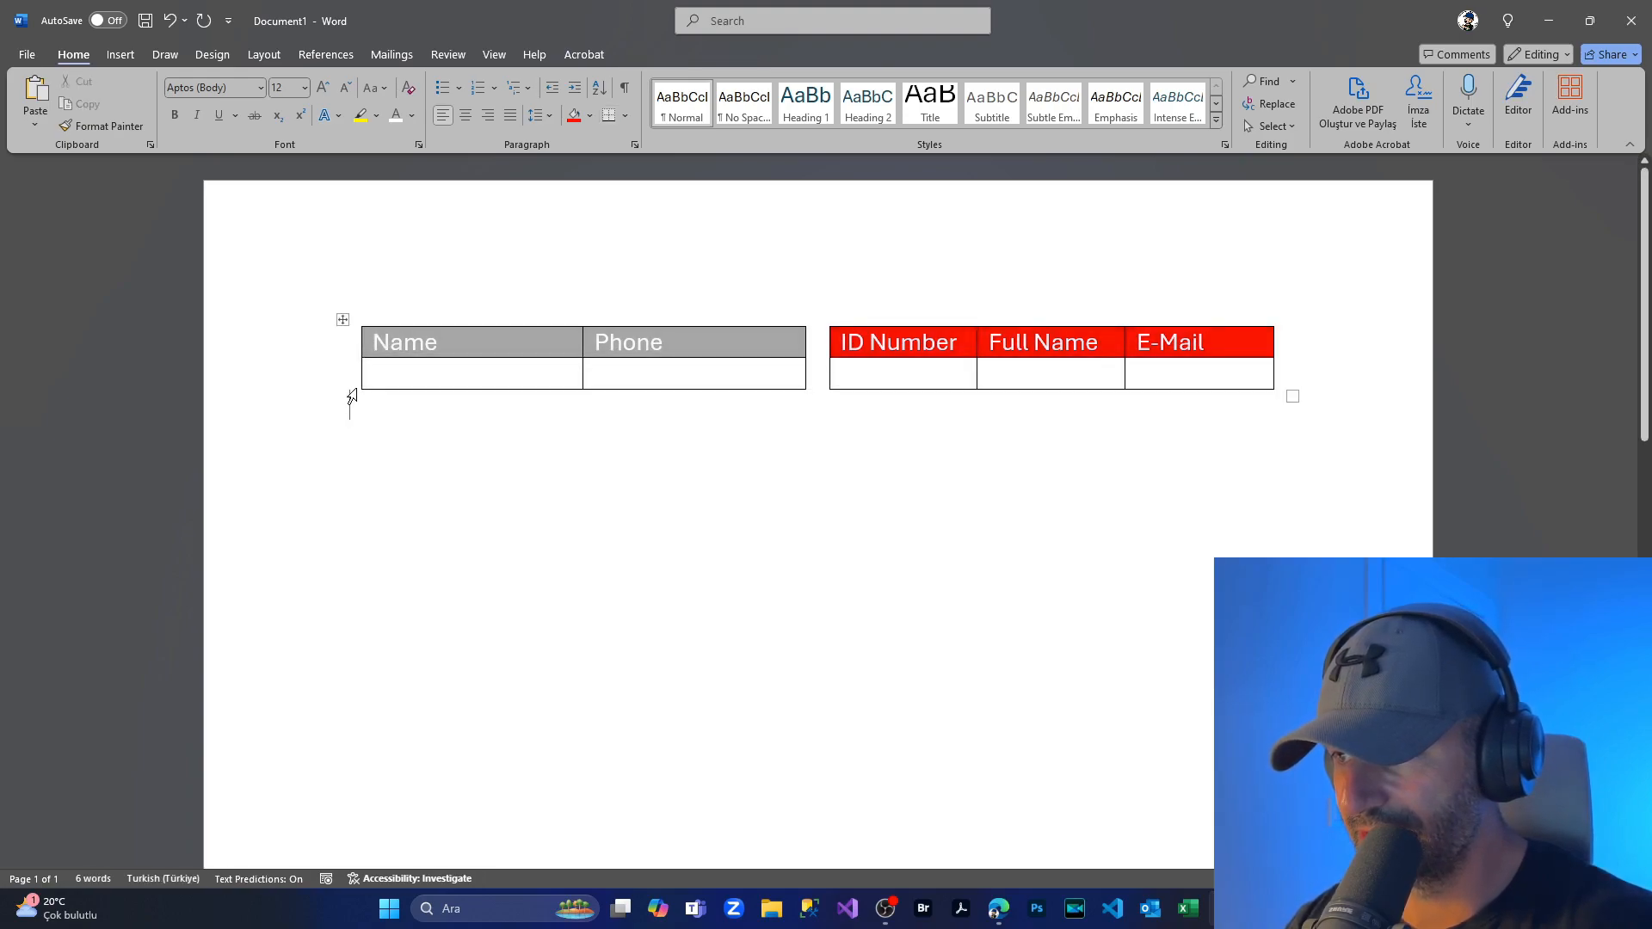
{"action": "left_click", "coordinate": [347, 388]}
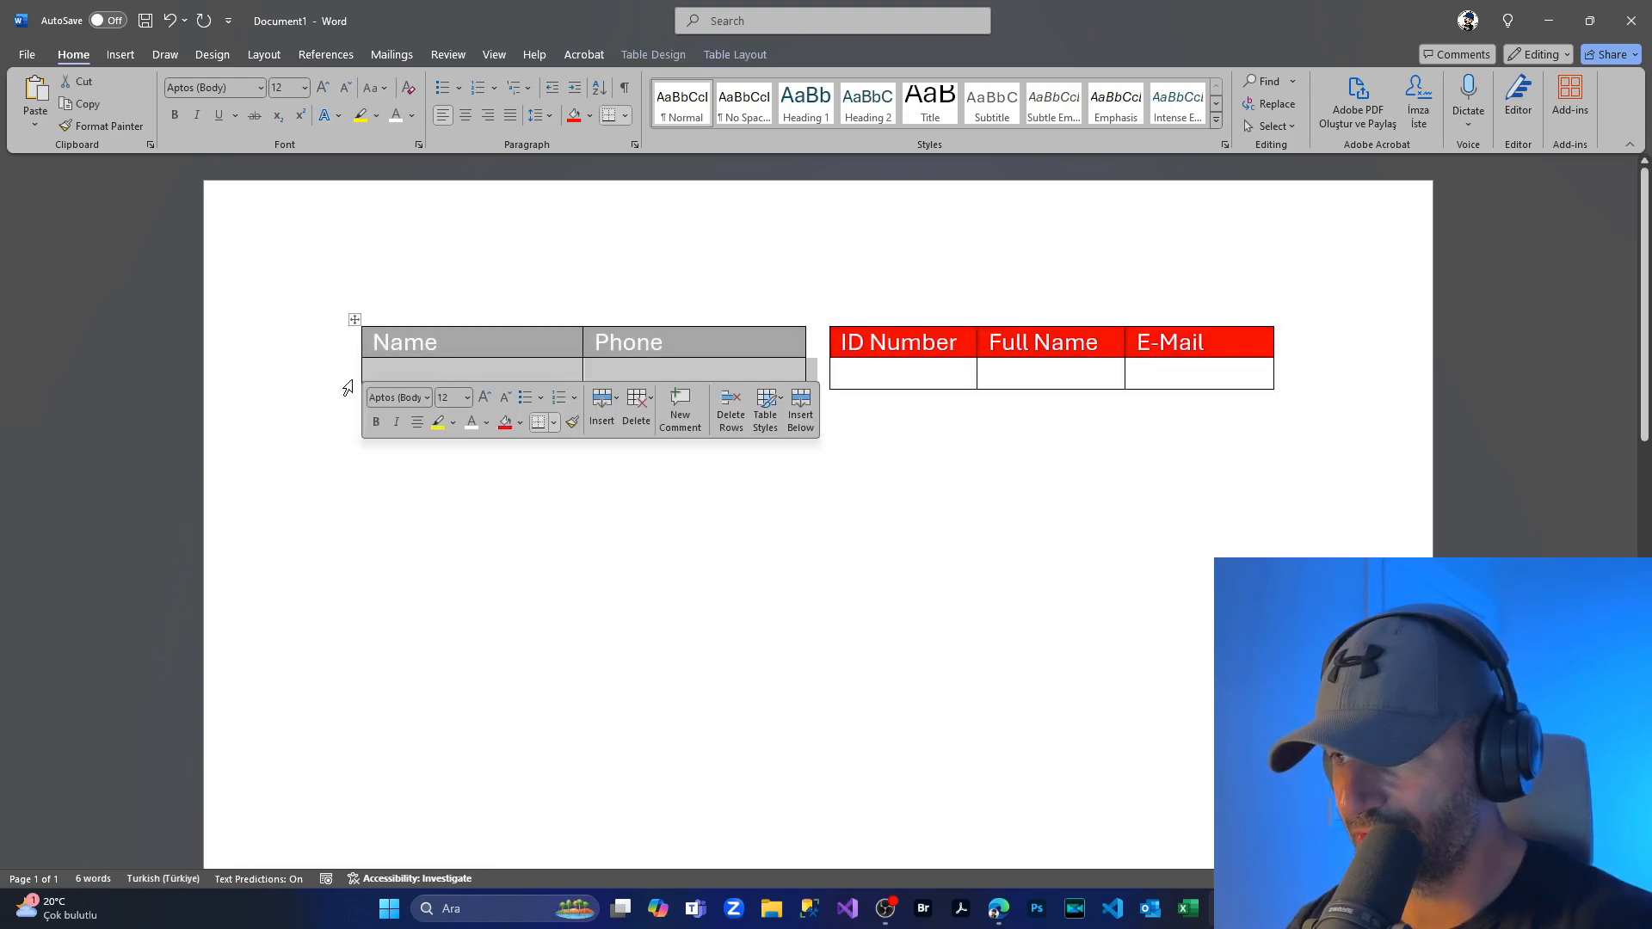
{"action": "left_click", "coordinate": [486, 421]}
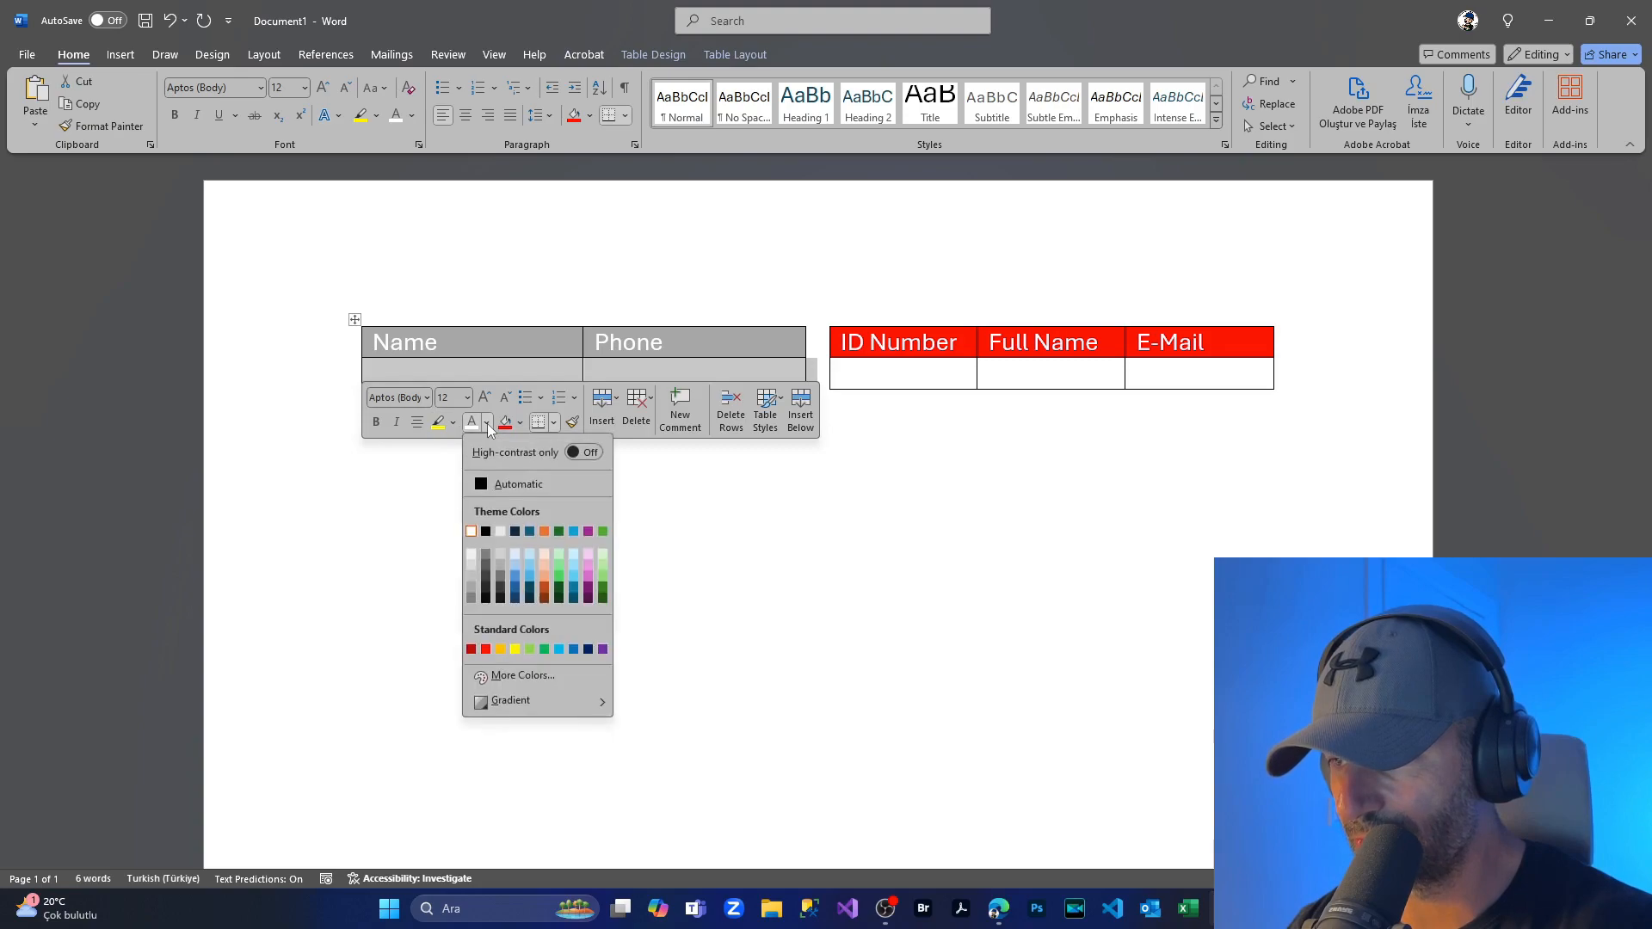
{"action": "left_click", "coordinate": [486, 531]}
{"action": "left_click", "coordinate": [824, 591]}
{"action": "left_click", "coordinate": [829, 386]}
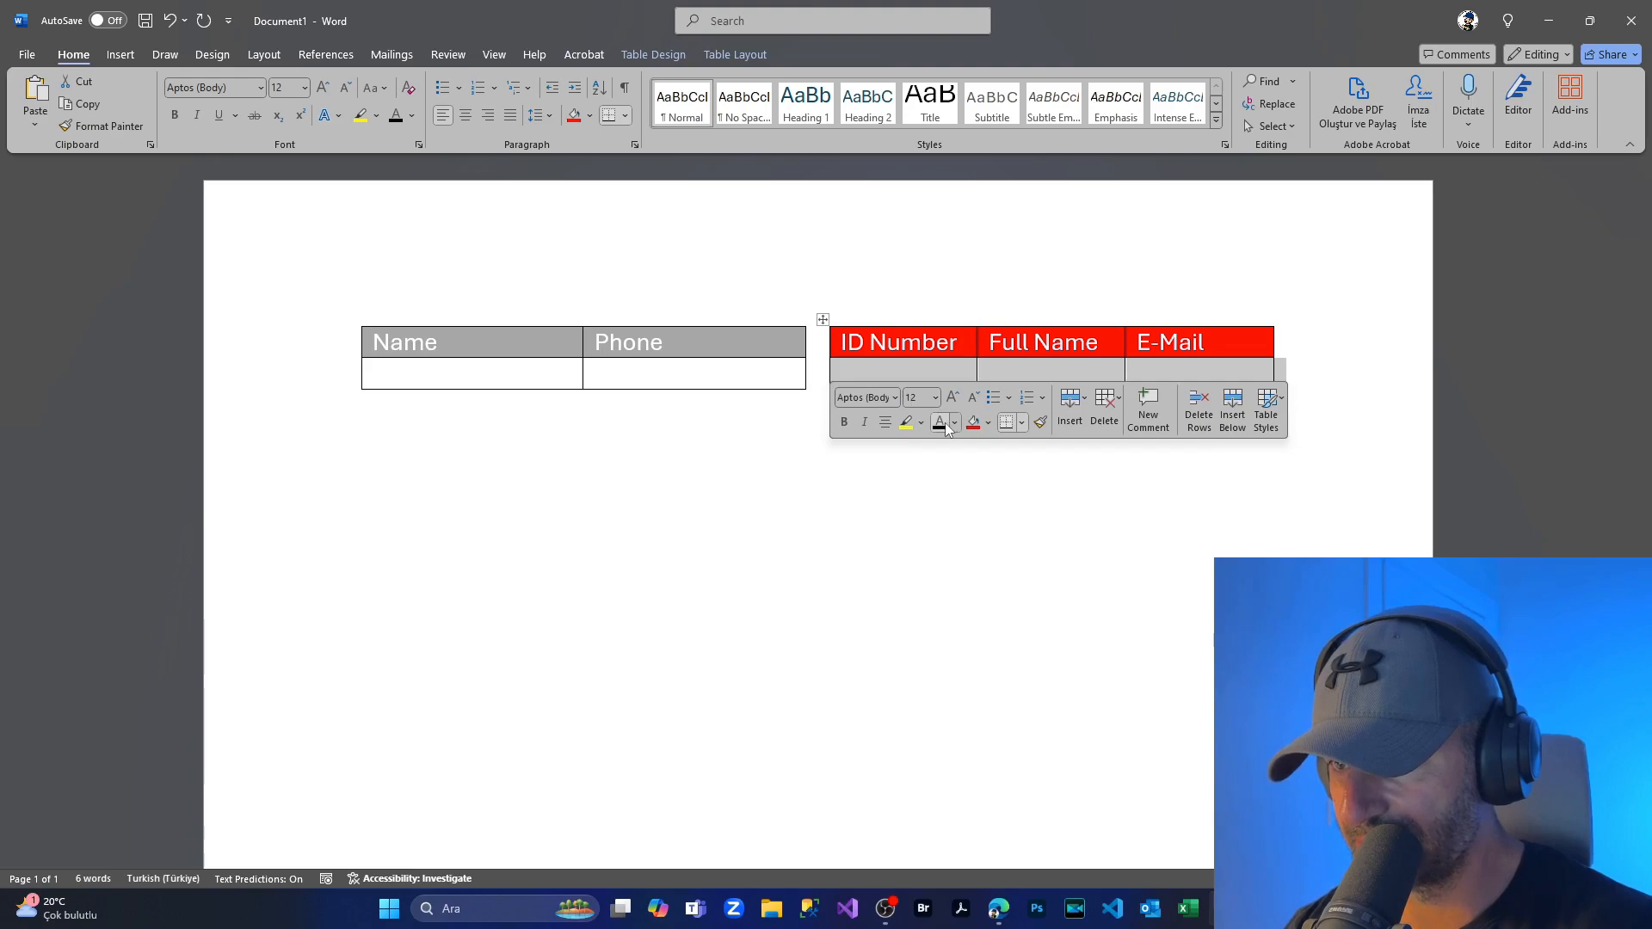
{"action": "left_click", "coordinate": [424, 379]}
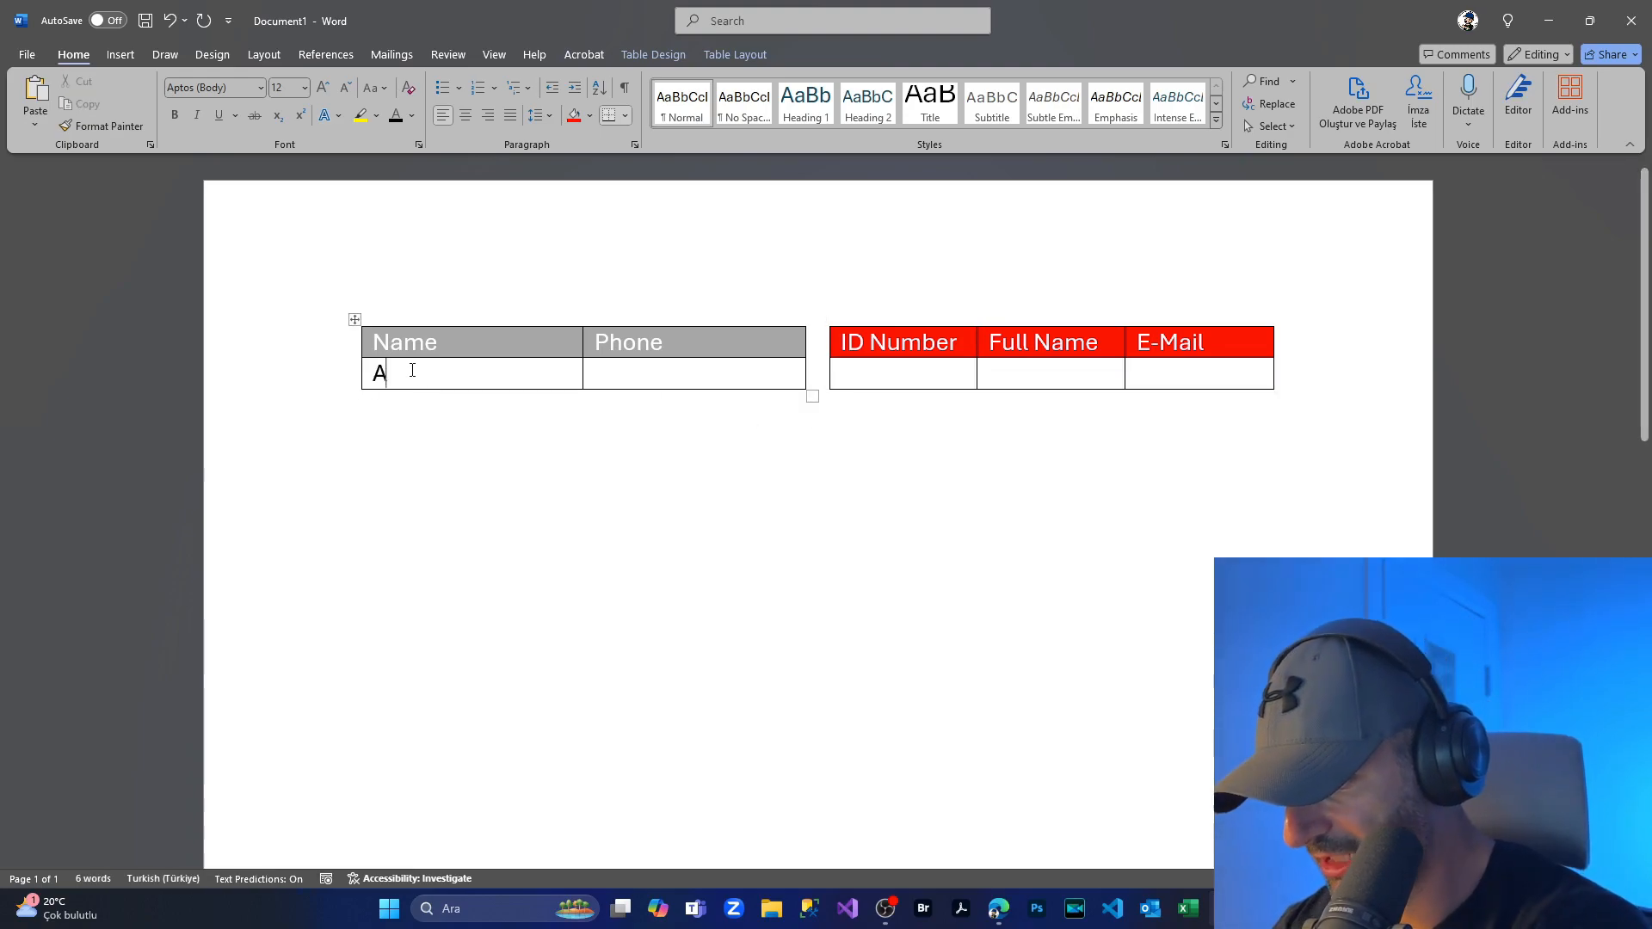
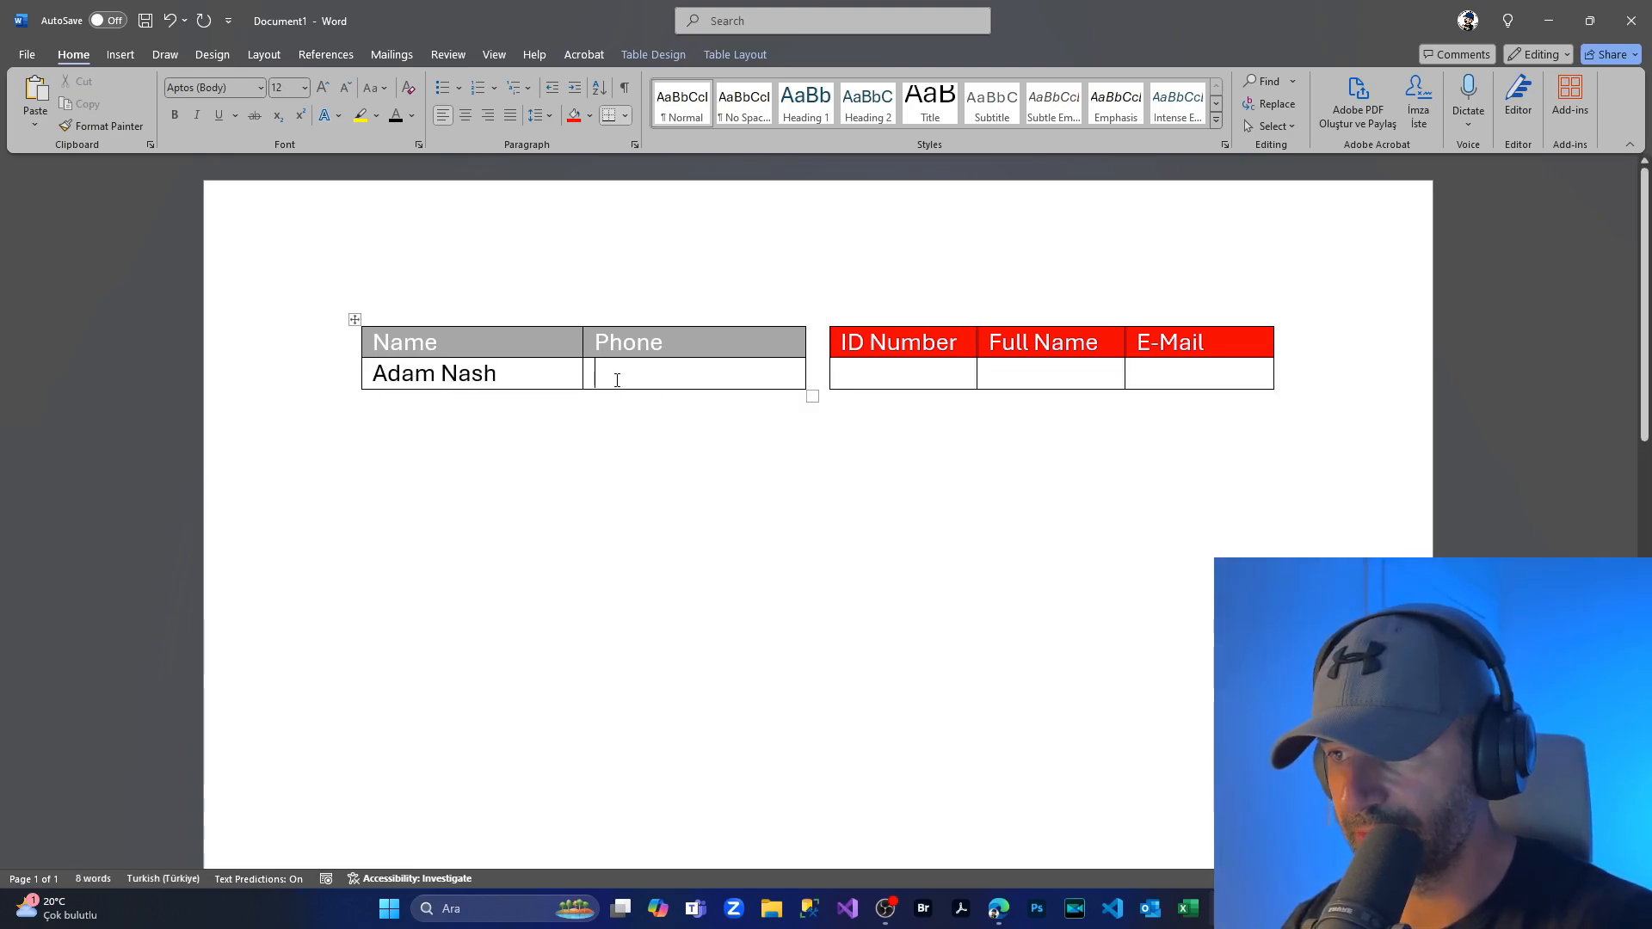
Step: Enter a sample person's name and phone number in the grey table's data row
{"action": "type", "text": "(555) 111-111-111"}
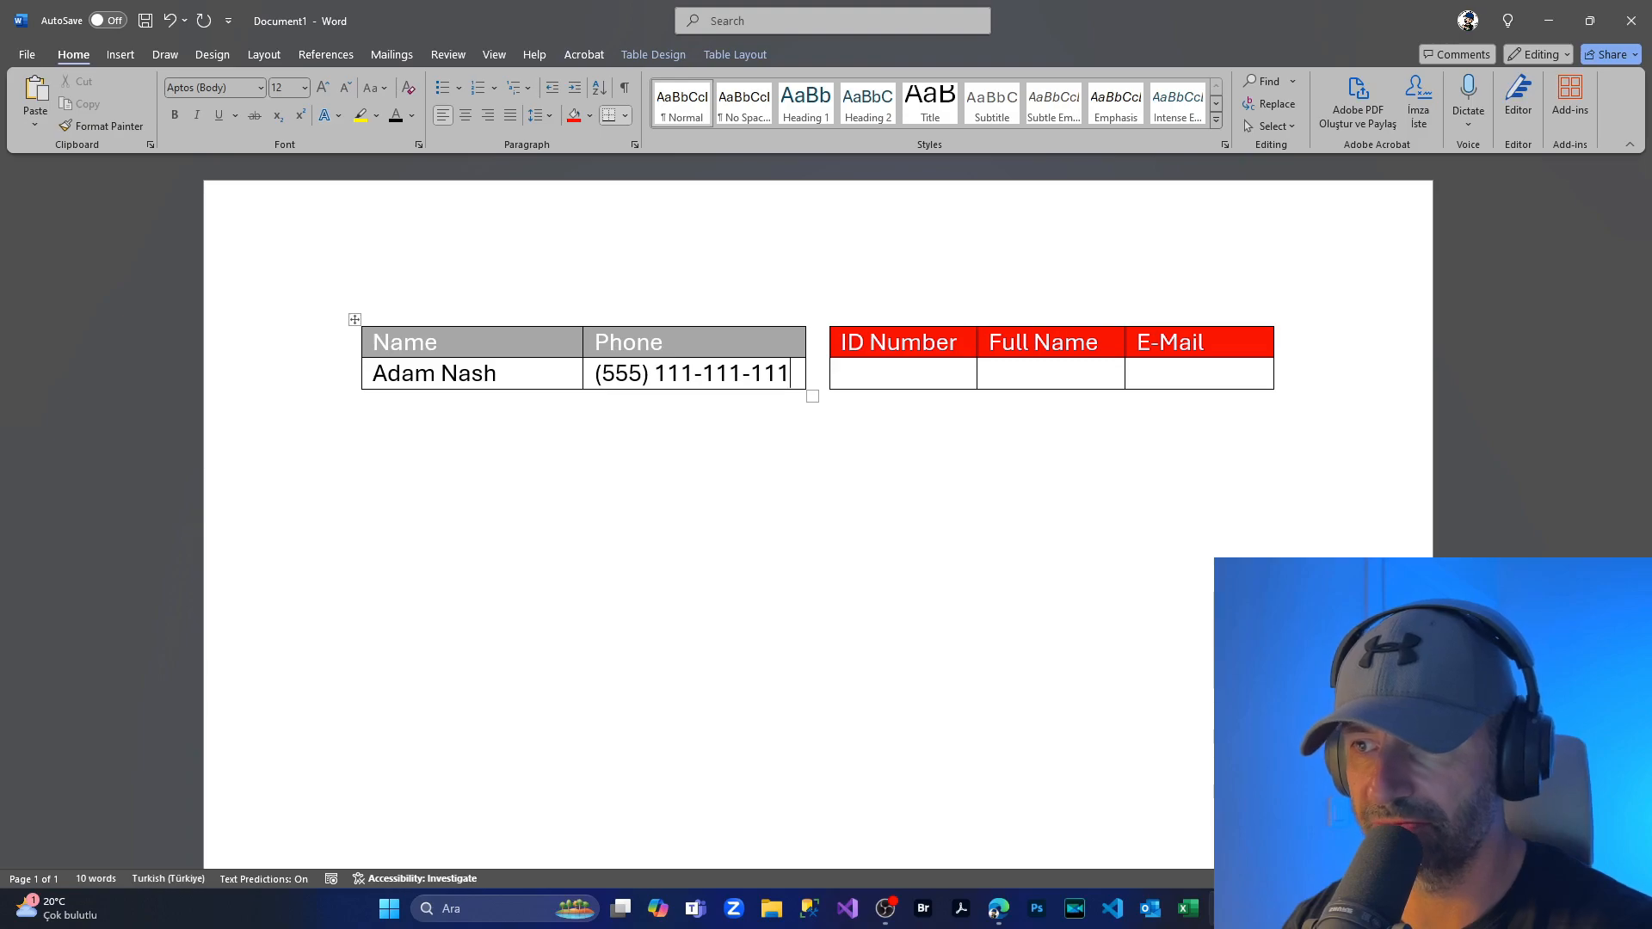
Step: Fill the red table's row with an ID, full name and e-mail, widening Full Name and E-Mail columns
{"action": "left_click", "coordinate": [850, 372]}
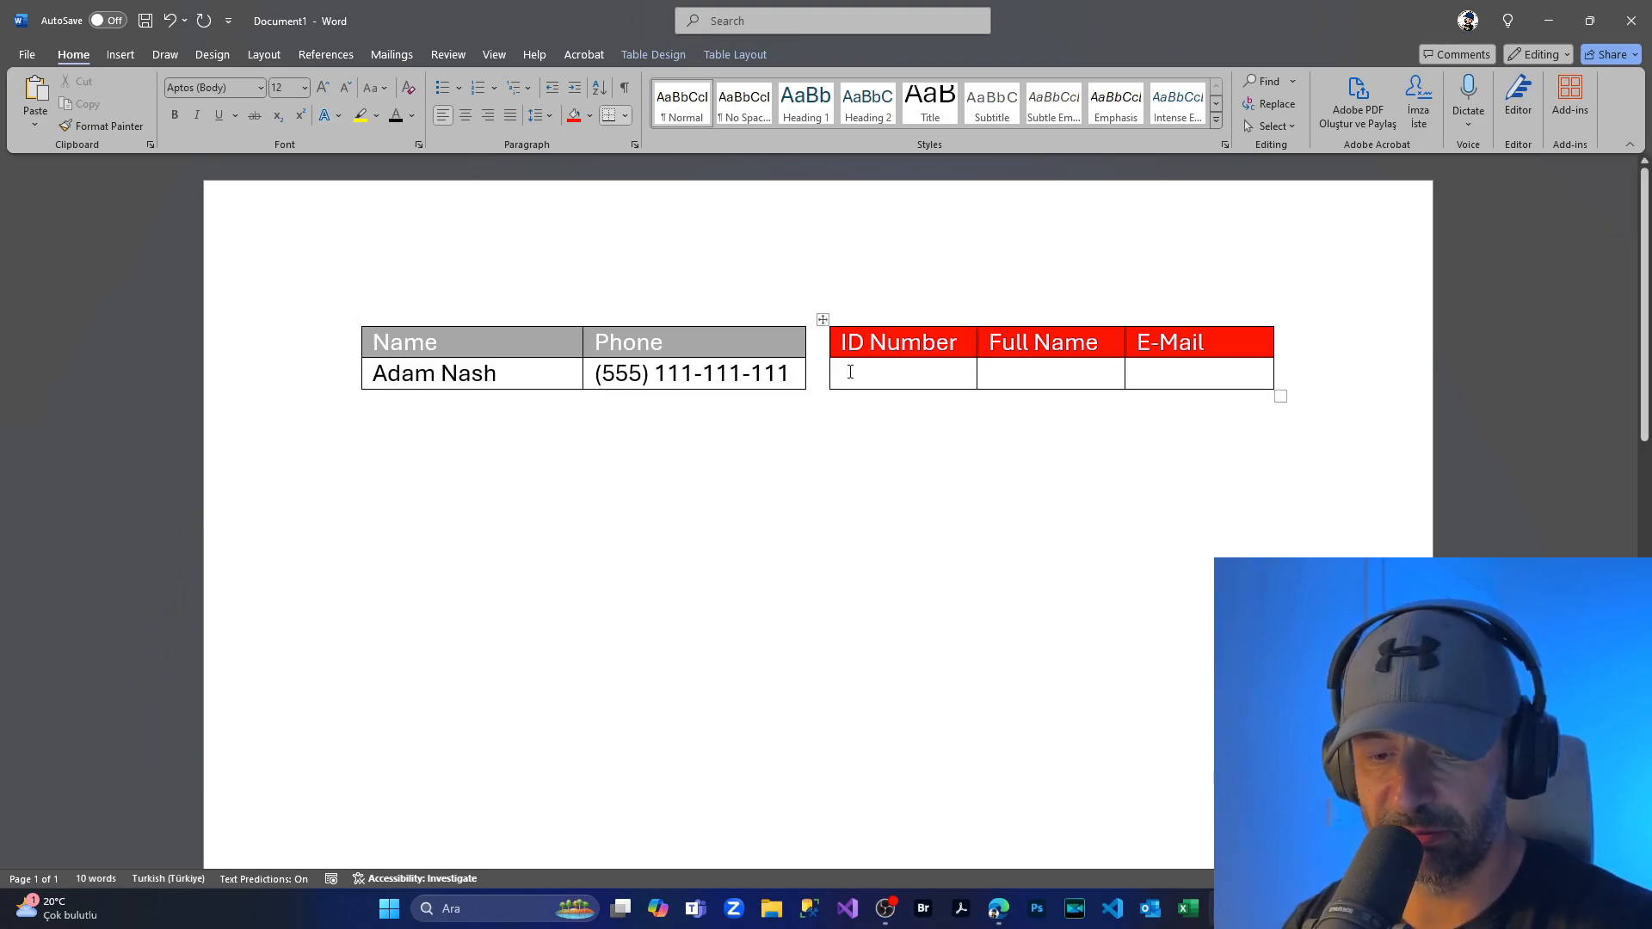
{"action": "type", "text": "55555555"}
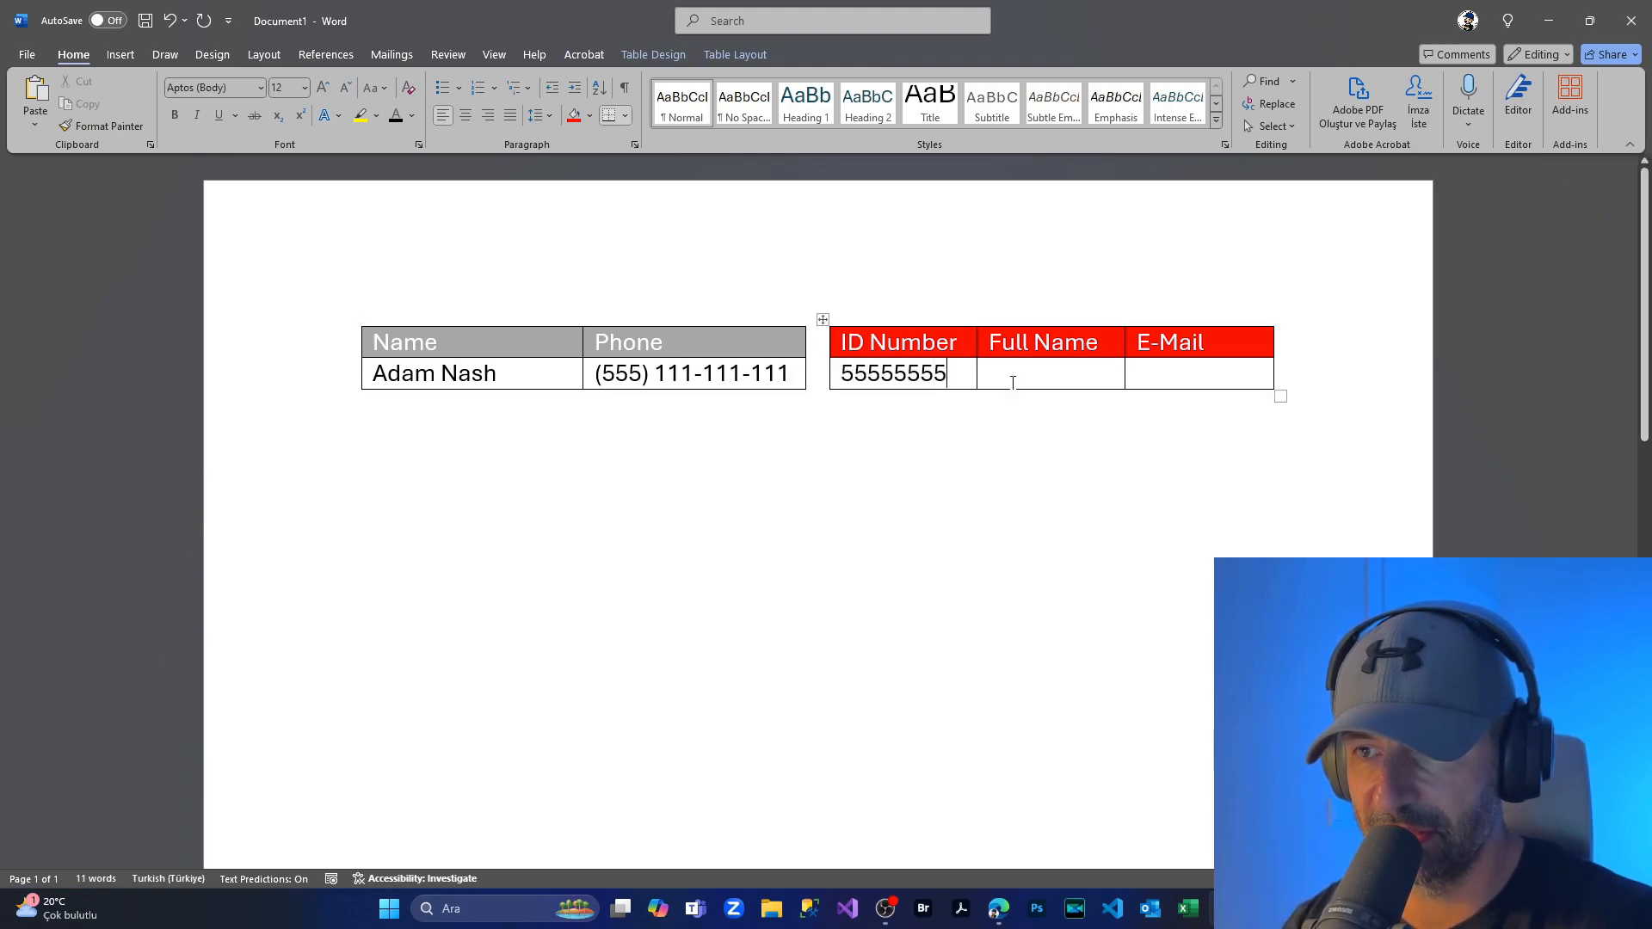
{"action": "left_click", "coordinate": [1017, 373]}
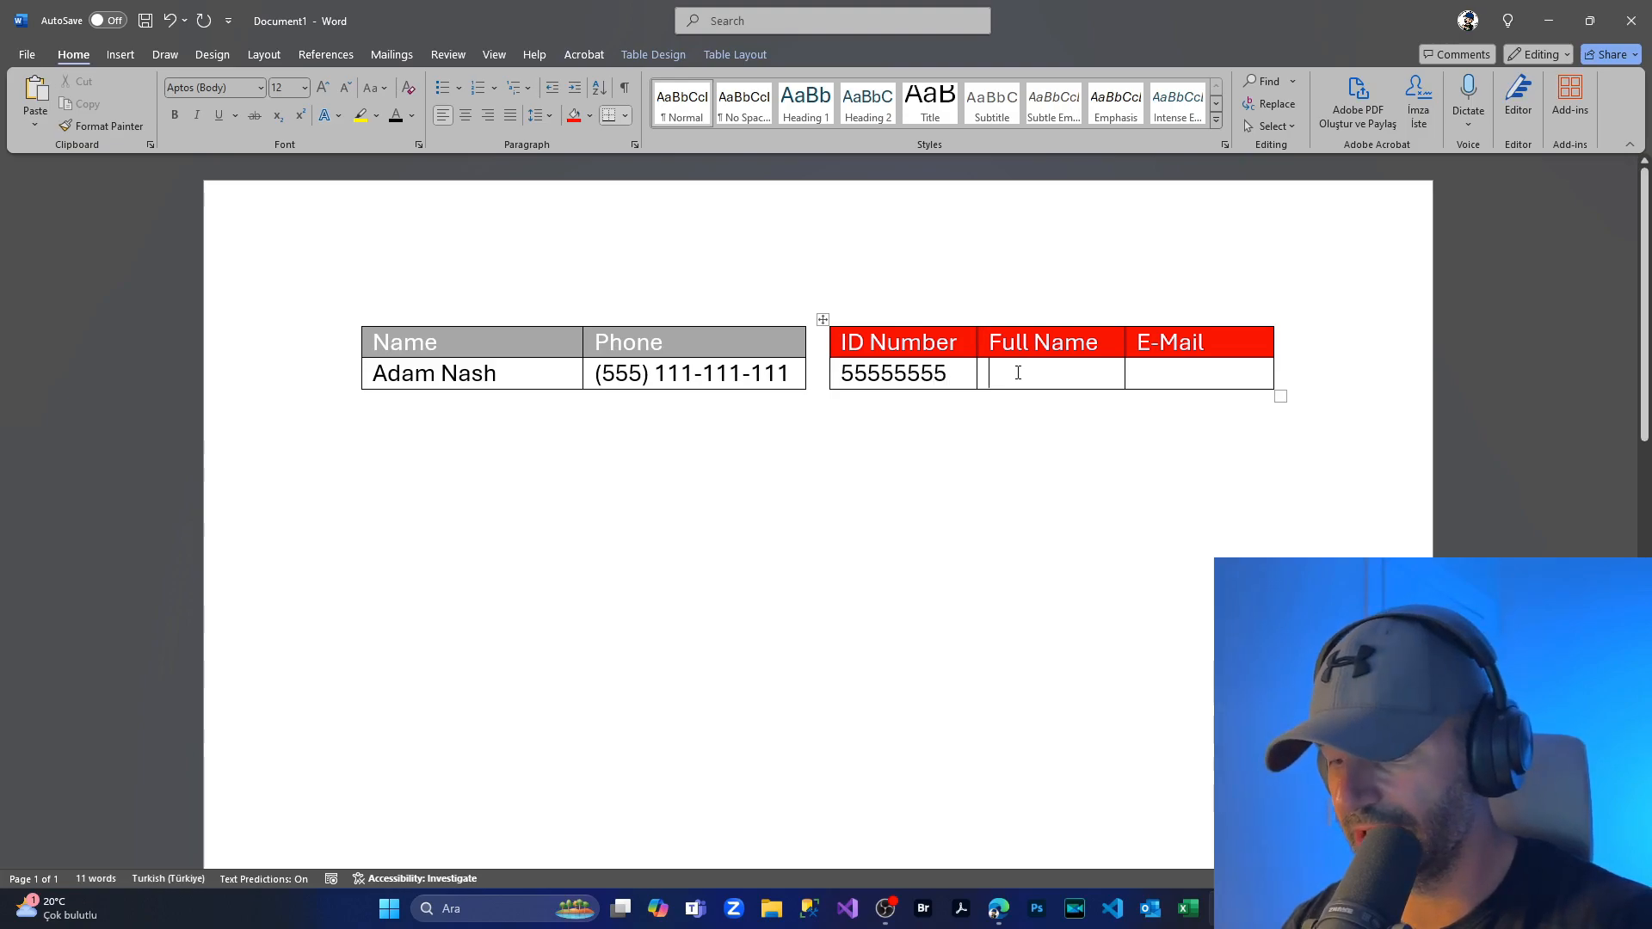
{"action": "left_click_drag", "start_coordinate": [1124, 336], "coordinate": [1144, 338]}
{"action": "left_click", "coordinate": [1194, 376]}
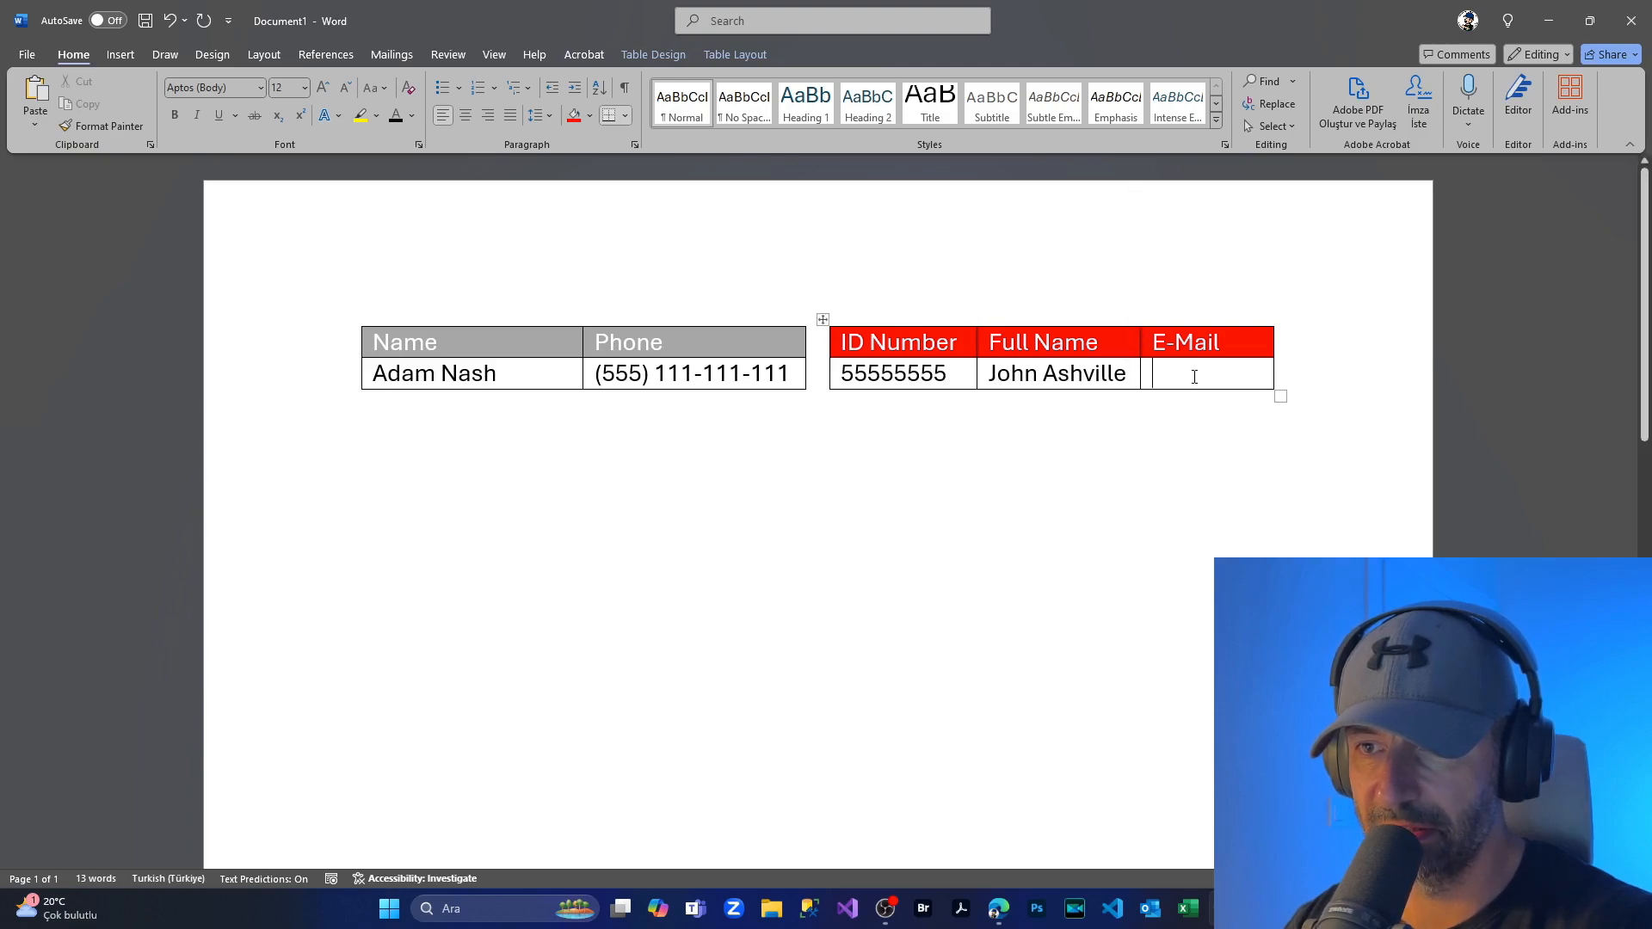
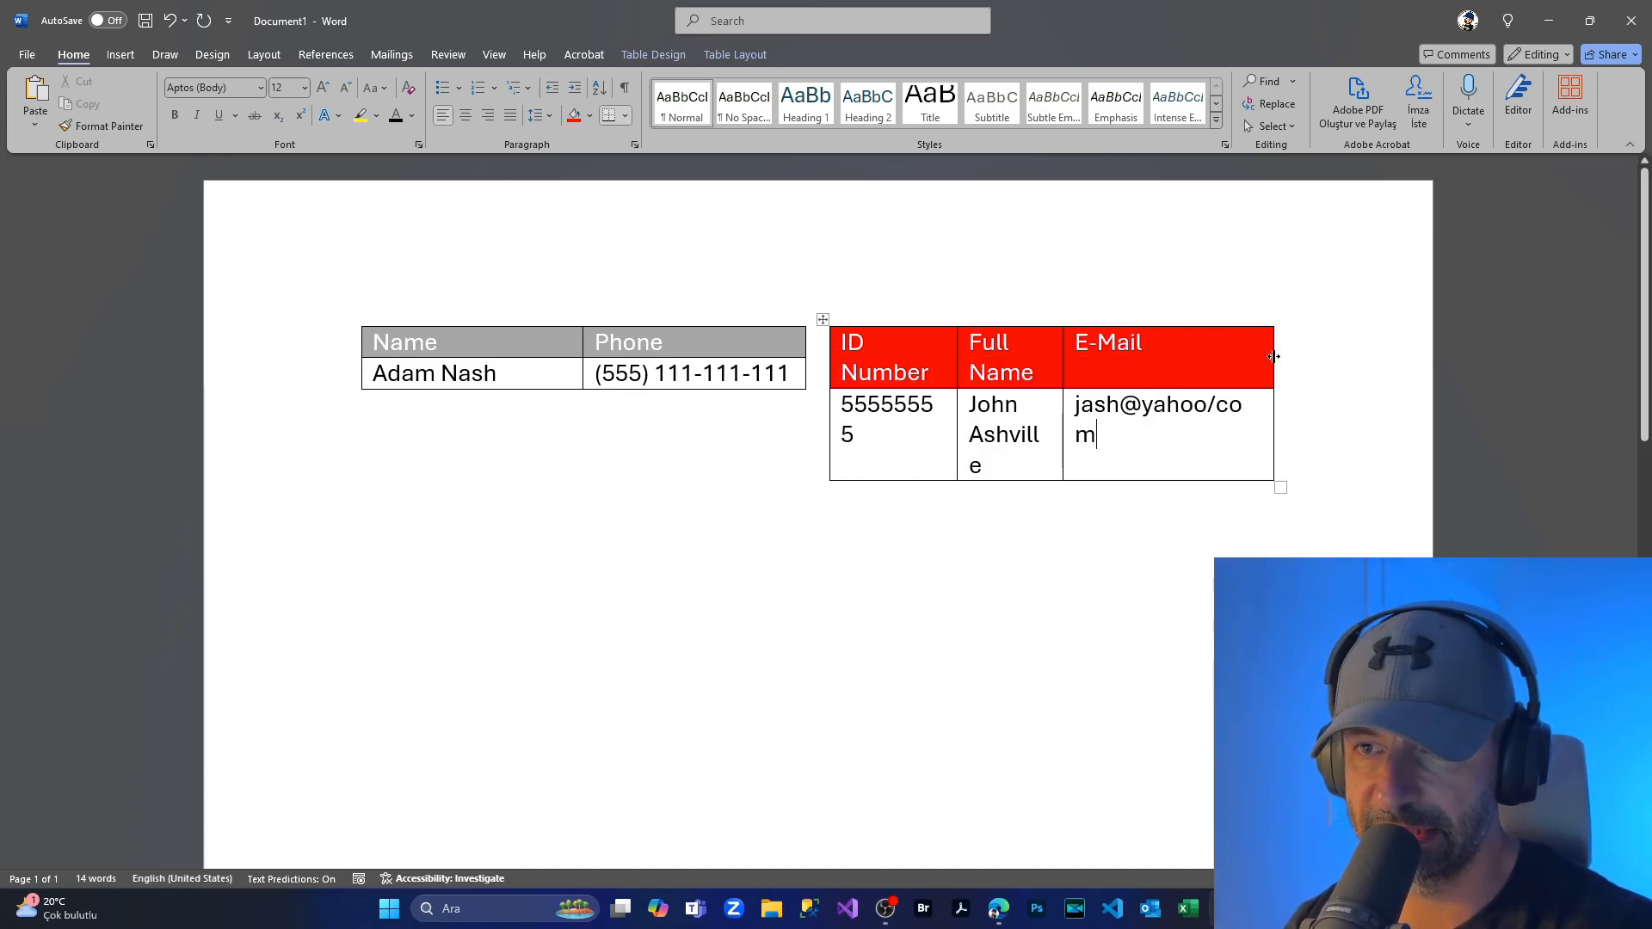
{"action": "left_click_drag", "start_coordinate": [1273, 356], "coordinate": [1361, 347]}
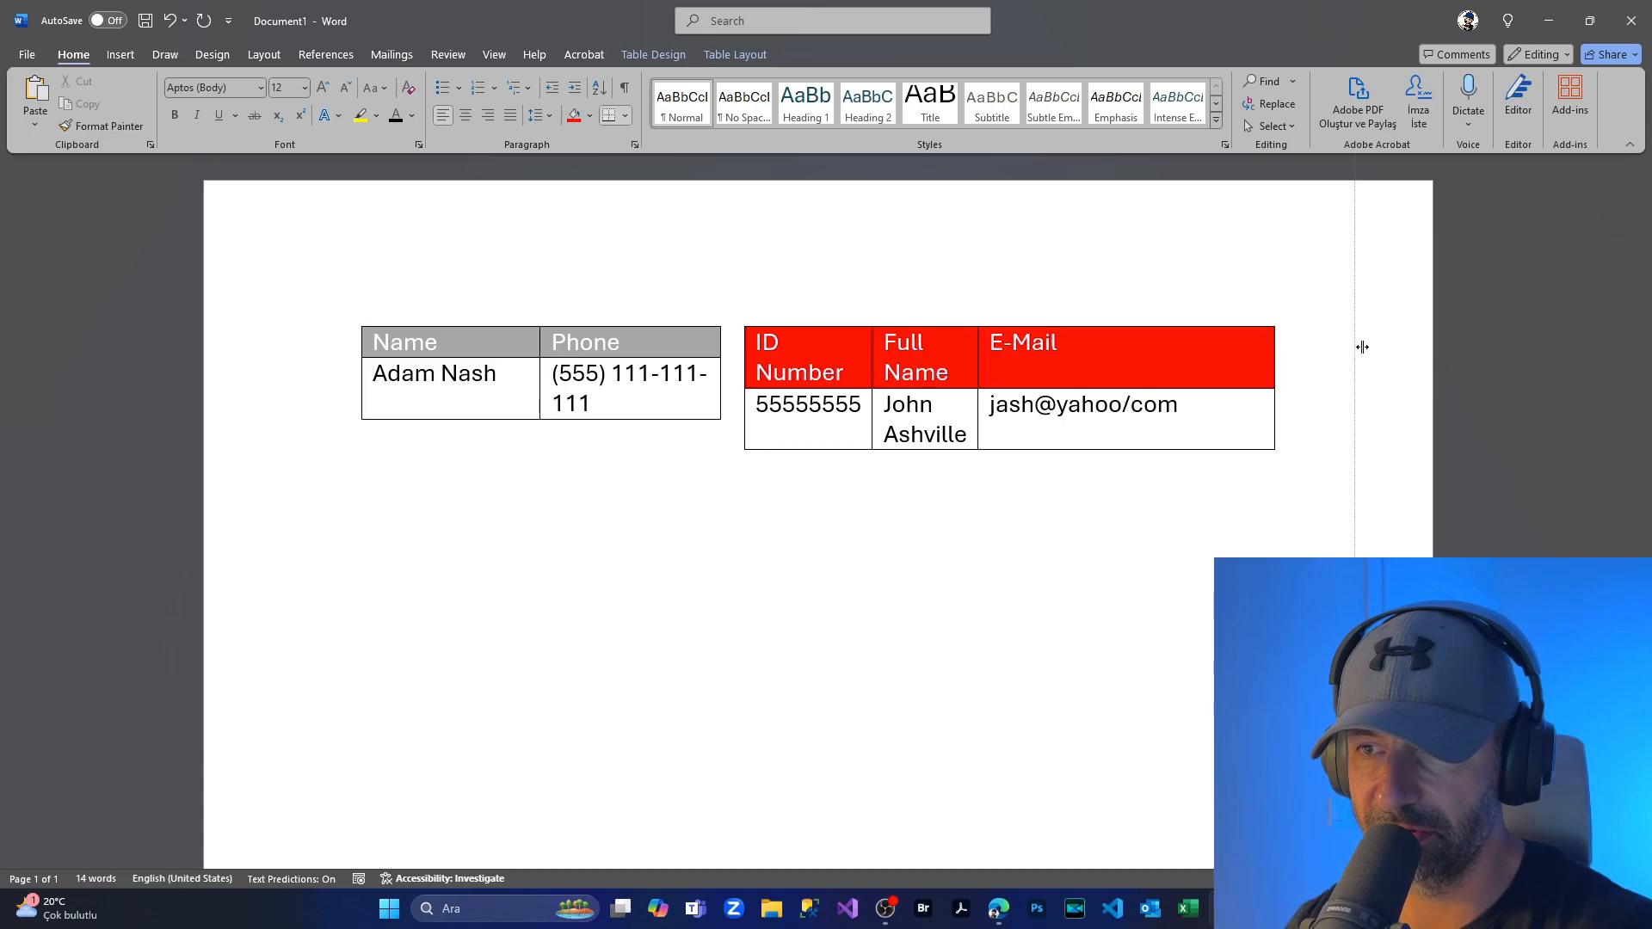